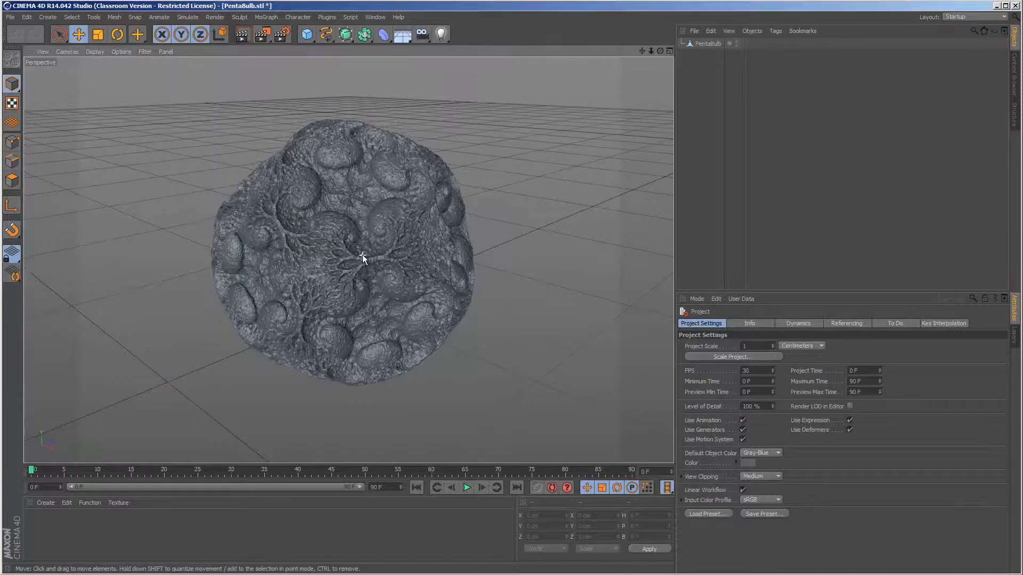
Examine the PentaBulb mesh's faceted surface up close and from several sides
left_click_drag(362, 255, 391, 246, "alt")
scroll(346, 229, "up", 5)
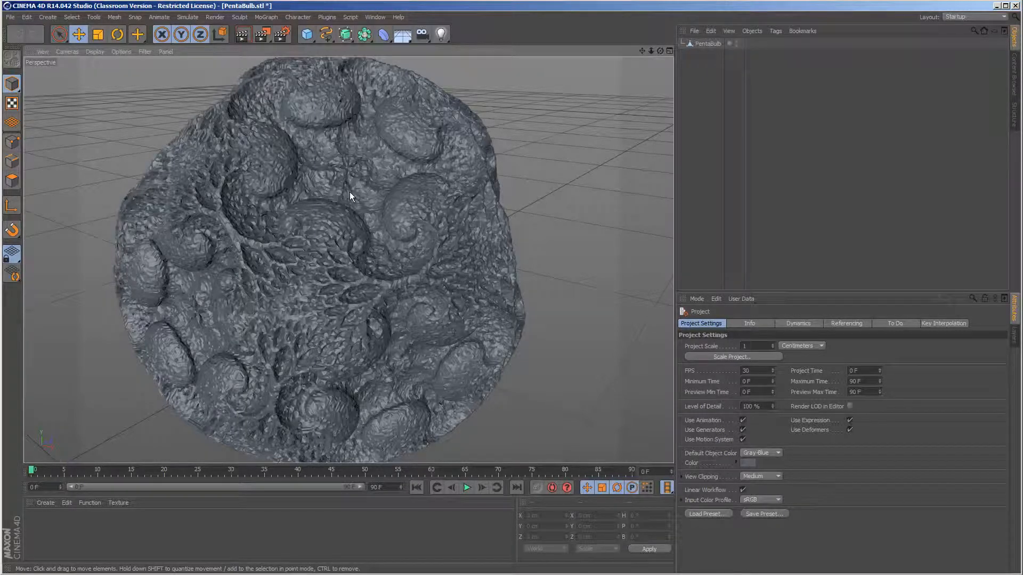
scroll(349, 192, "up", 2)
scroll(348, 192, "up", 8)
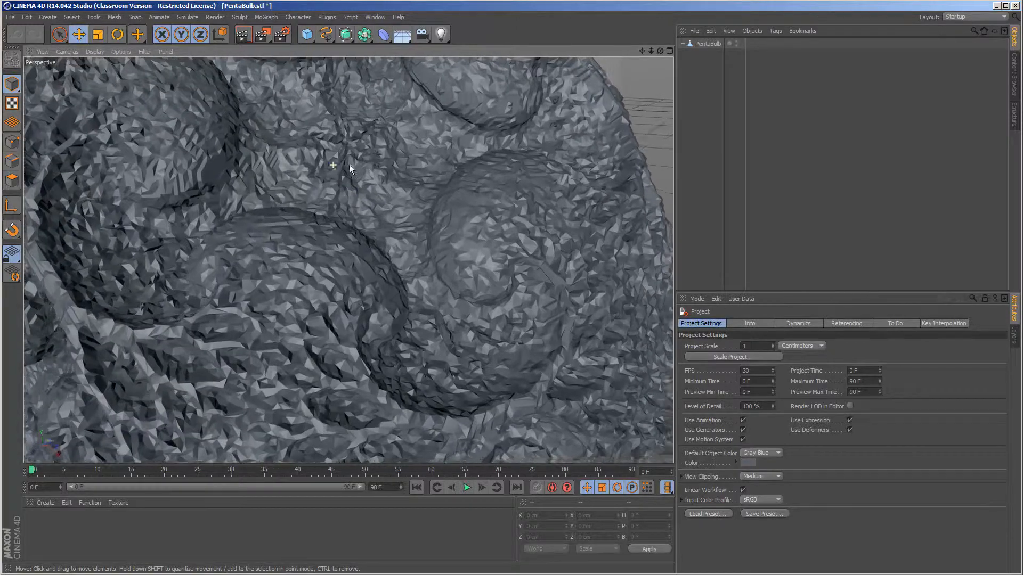
left_click_drag(349, 165, 179, 277, "alt")
scroll(315, 168, "up", 3)
scroll(185, 267, "down", 10)
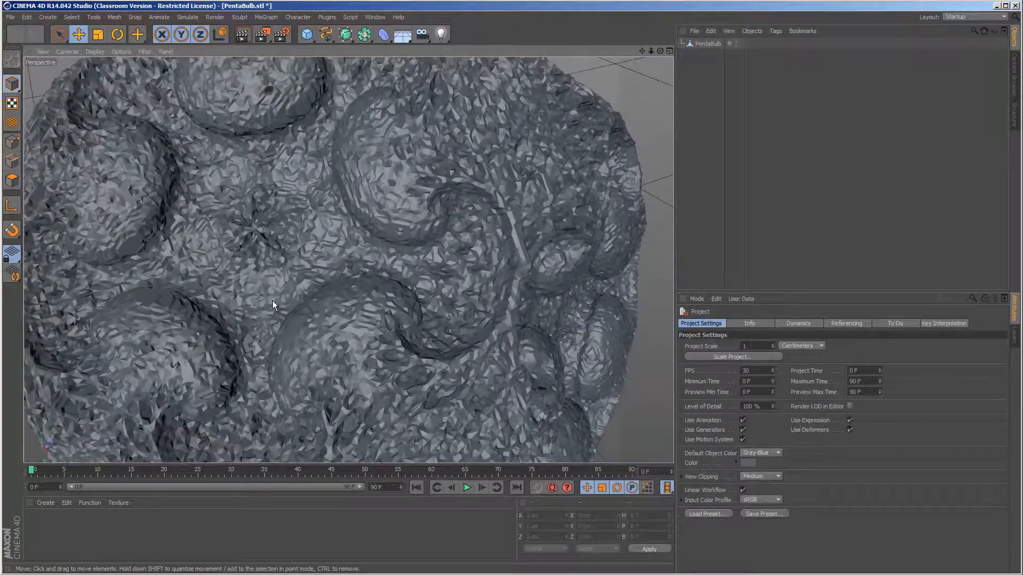
left_click_drag(272, 300, 252, 198, "alt")
scroll(255, 292, "down", 3)
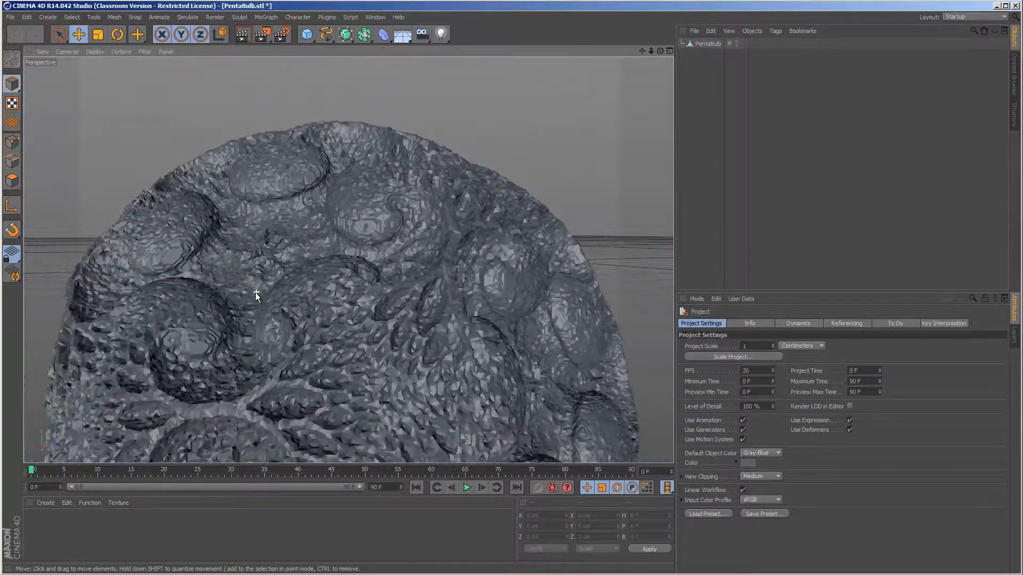
left_click_drag(261, 350, 391, 187, "alt")
scroll(391, 186, "up", 4)
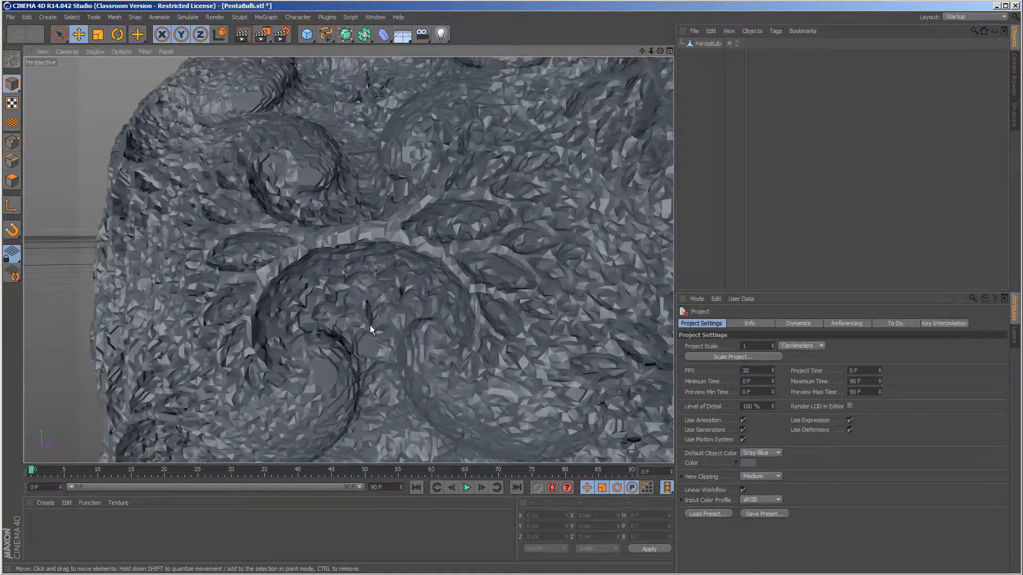
scroll(366, 323, "up", 3)
scroll(346, 309, "up", 2)
left_click_drag(353, 305, 354, 190, "alt")
scroll(354, 190, "down", 8)
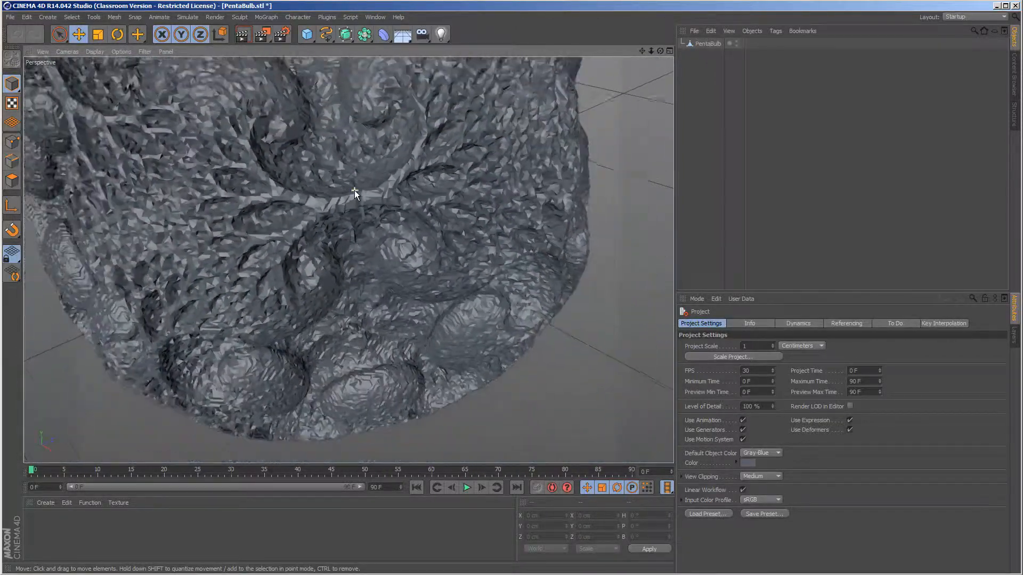
scroll(353, 190, "down", 3)
left_click_drag(353, 190, 198, 211, "alt")
scroll(267, 224, "down", 3)
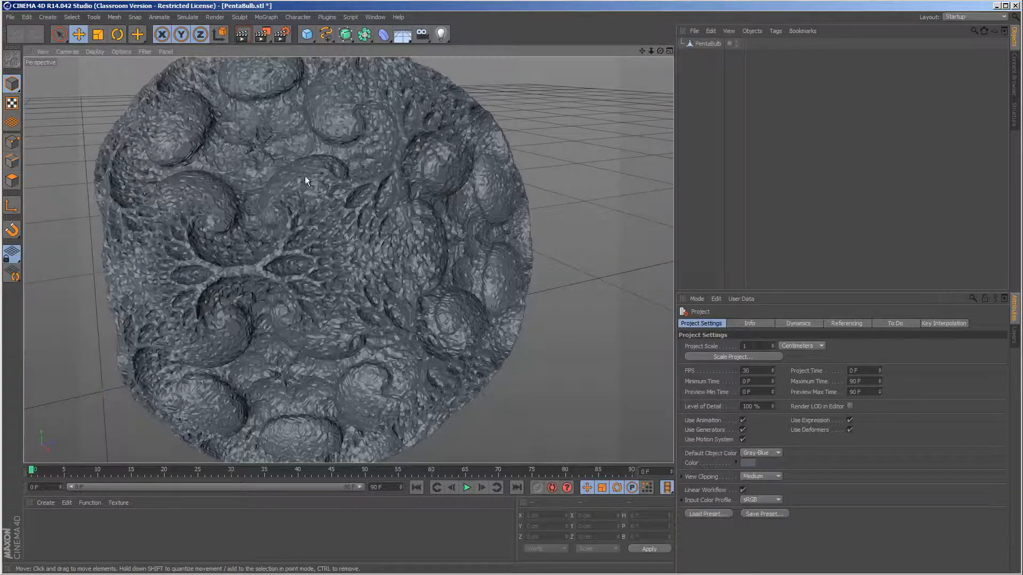
Select the PentaBulb object in polygon mode and check its point and polygon counts in the object information
left_click(12, 182)
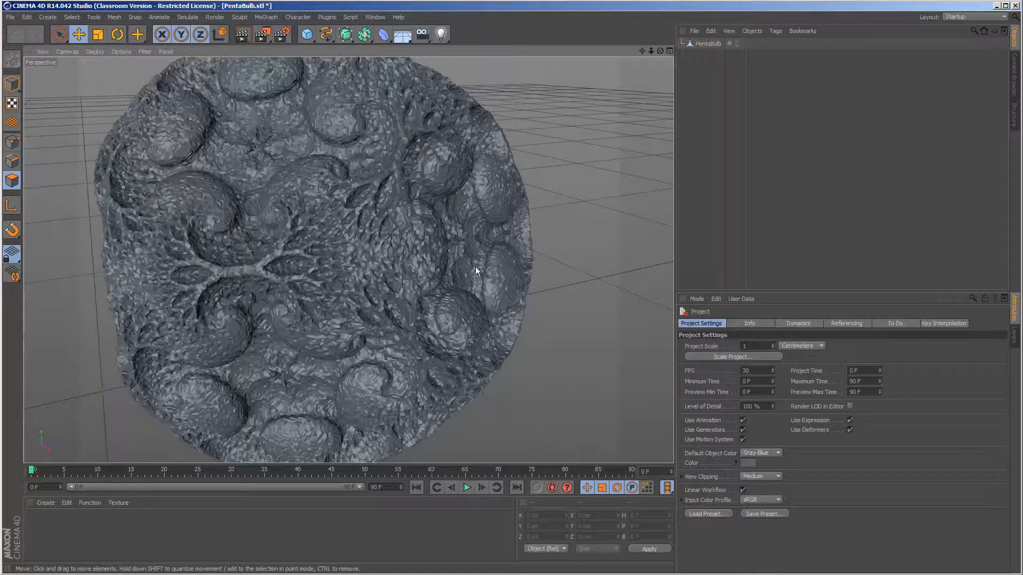
left_click(705, 45)
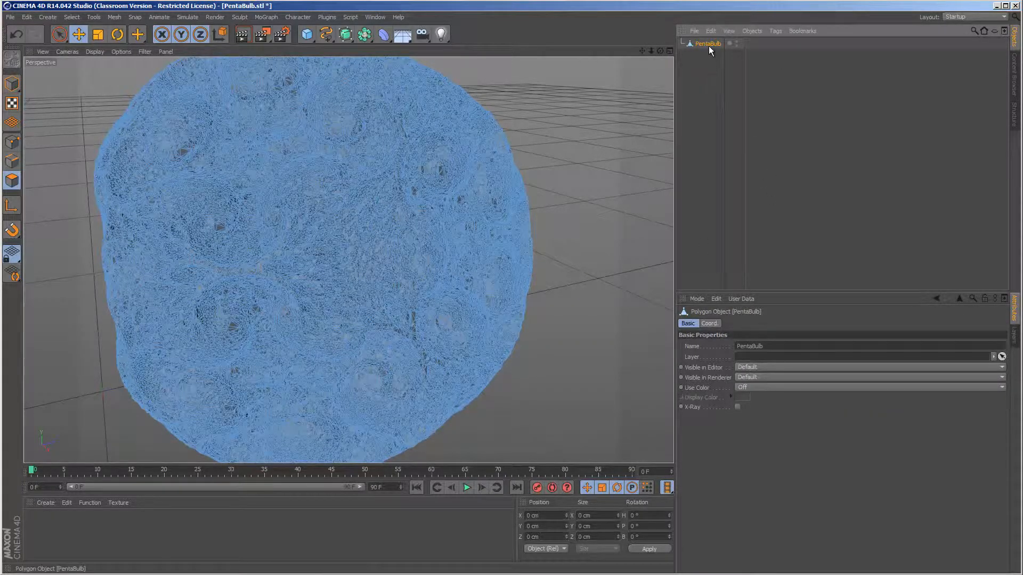
right_click(708, 45)
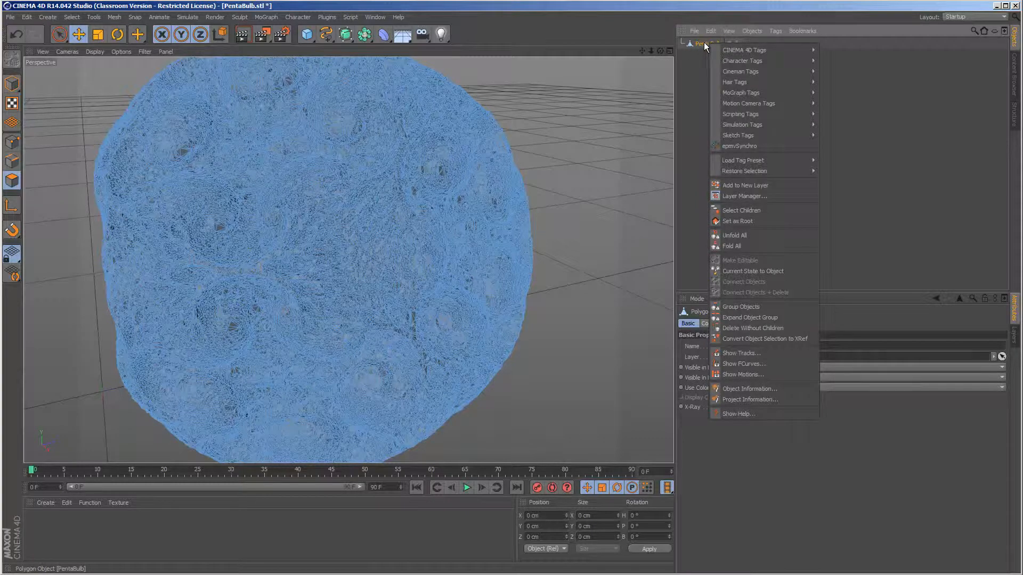
left_click(746, 389)
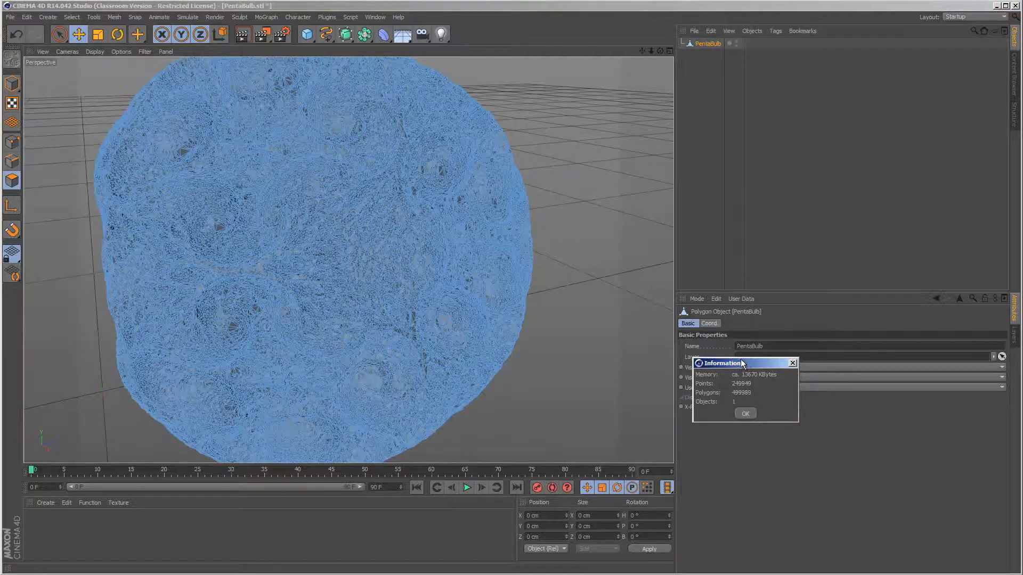
left_click_drag(740, 359, 612, 231)
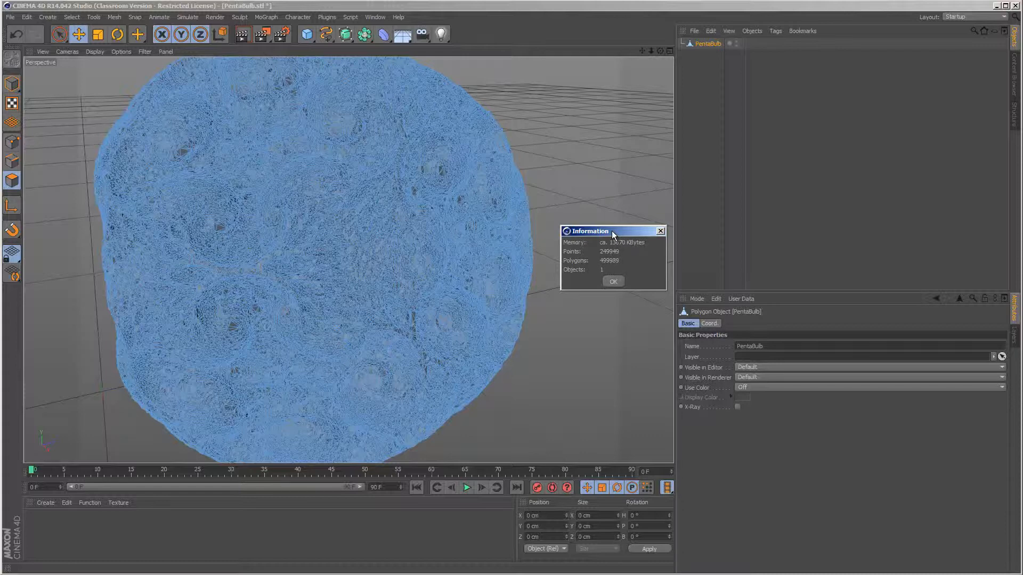
left_click_drag(769, 271, 792, 429)
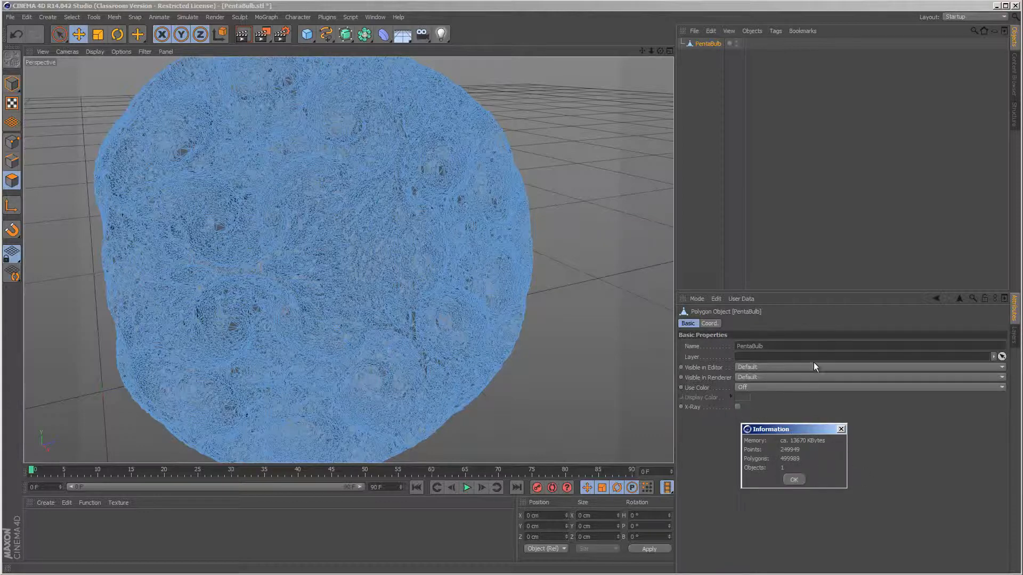
left_click(793, 480)
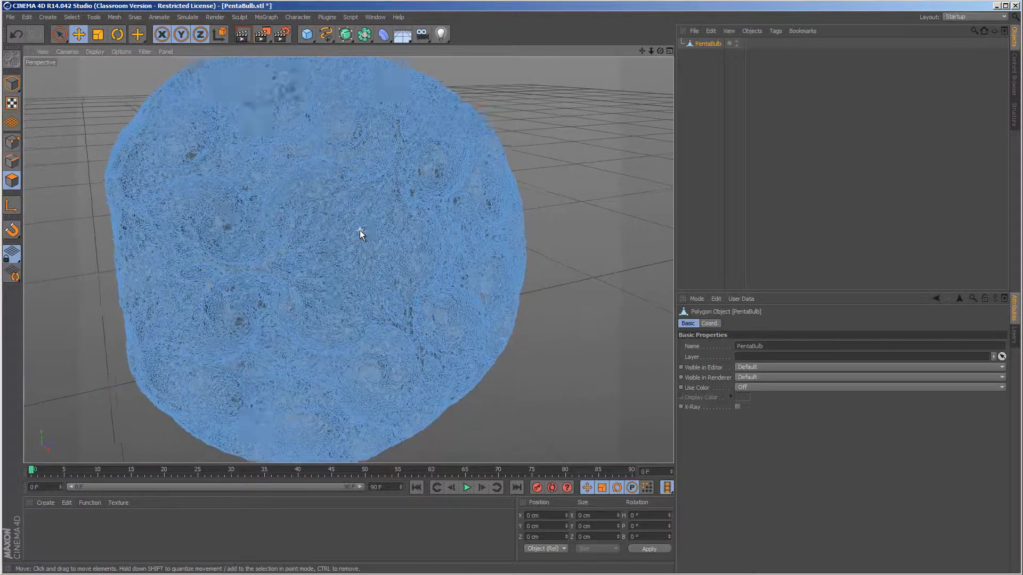
Select a small patch of polygons on the outer shell with Live Selection and extend it to all connected polygons
scroll(359, 230, "up", 1)
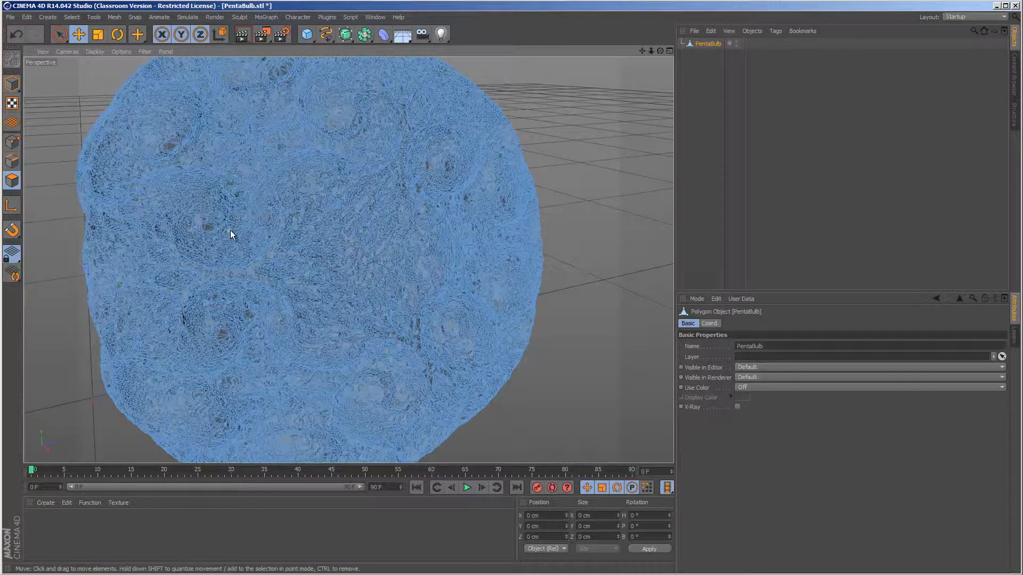
left_click(10, 184)
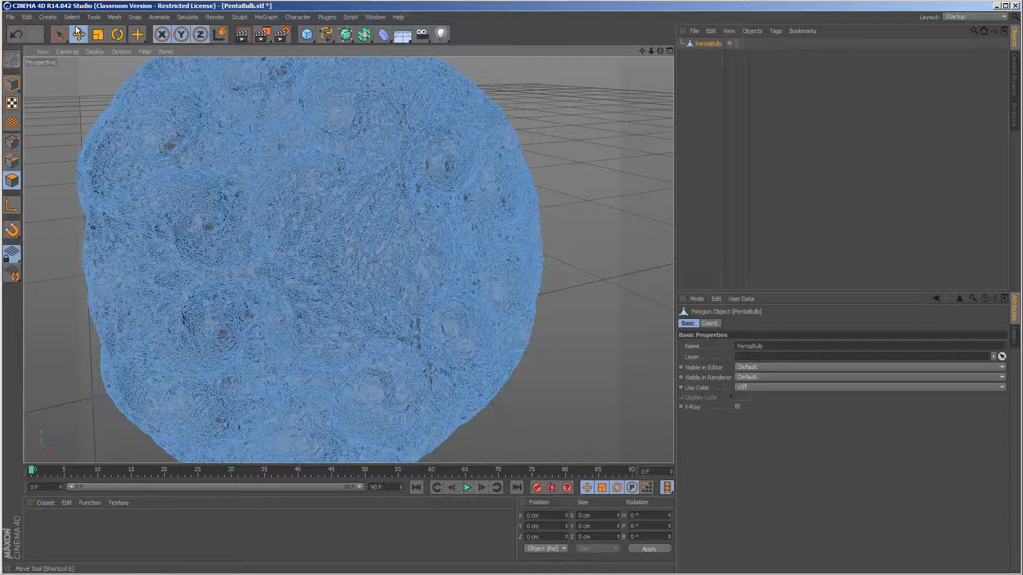
left_click(59, 36)
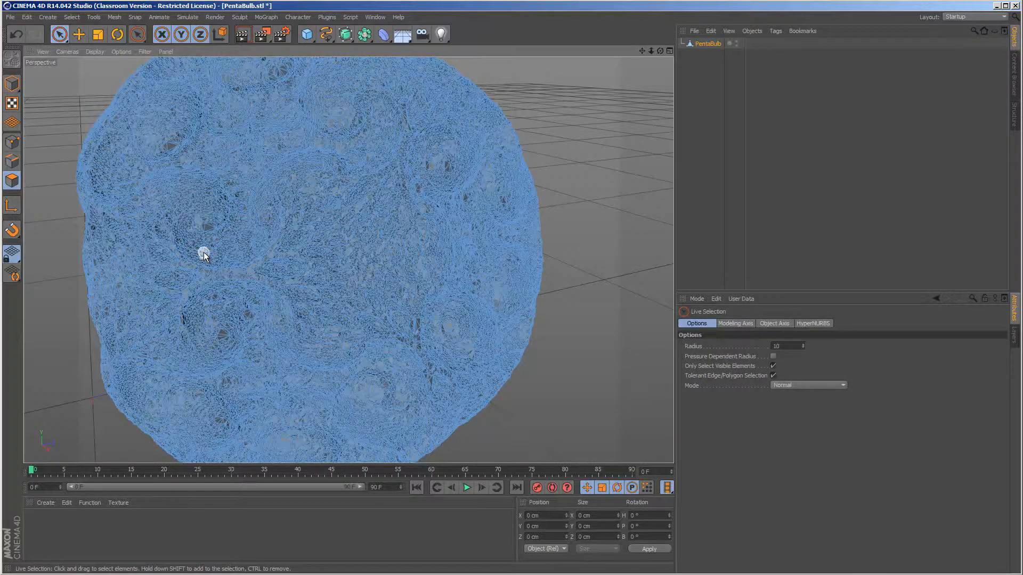
scroll(203, 254, "up", 2)
scroll(204, 254, "up", 1)
scroll(283, 189, "up", 1)
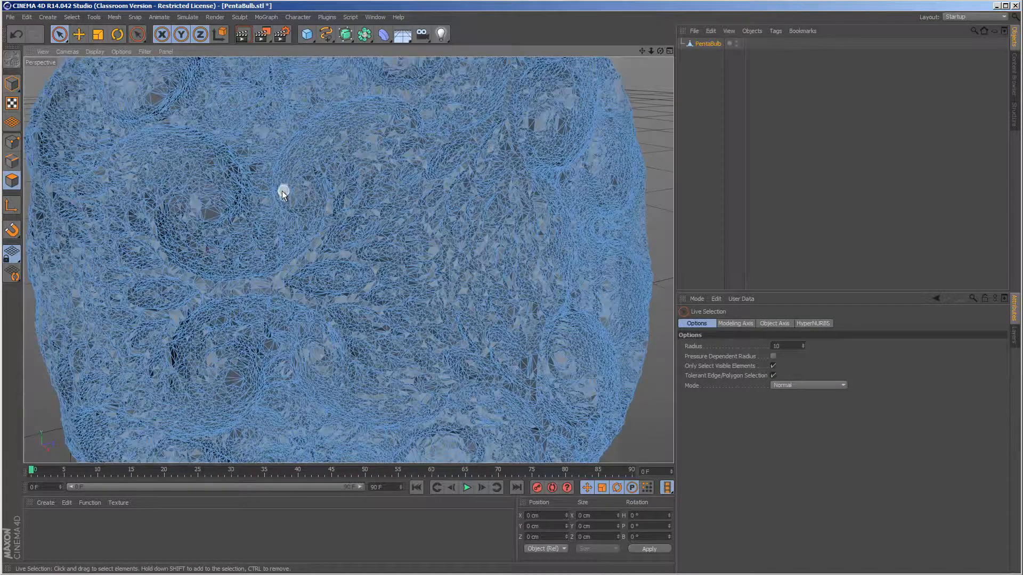
left_click_drag(279, 187, 283, 190)
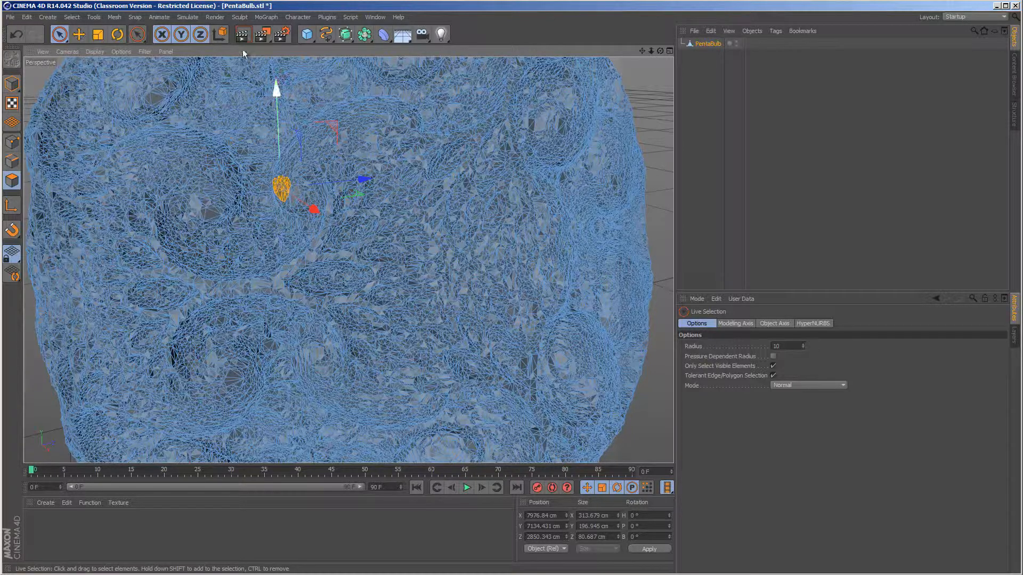
left_click(68, 19)
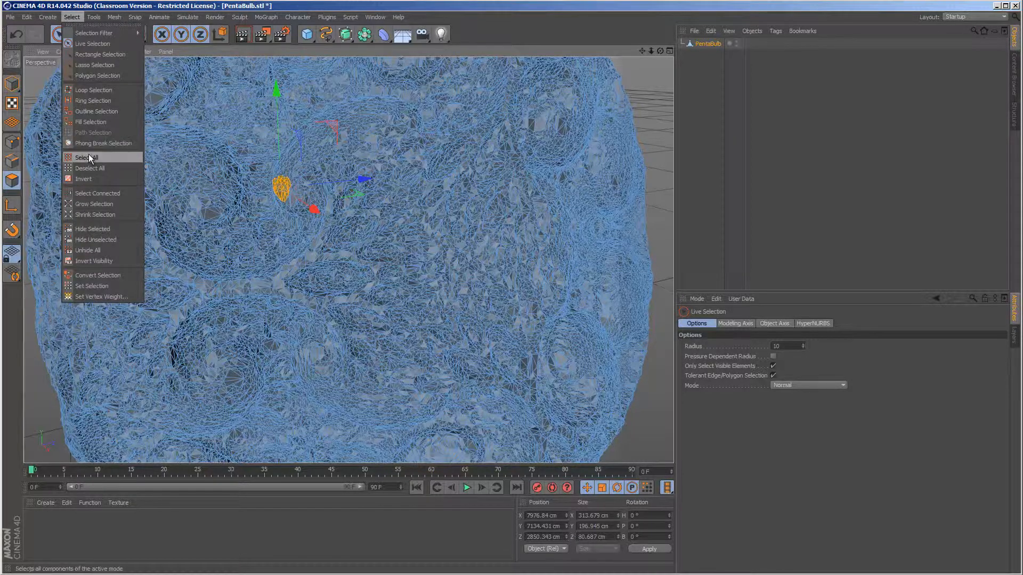
left_click(91, 192)
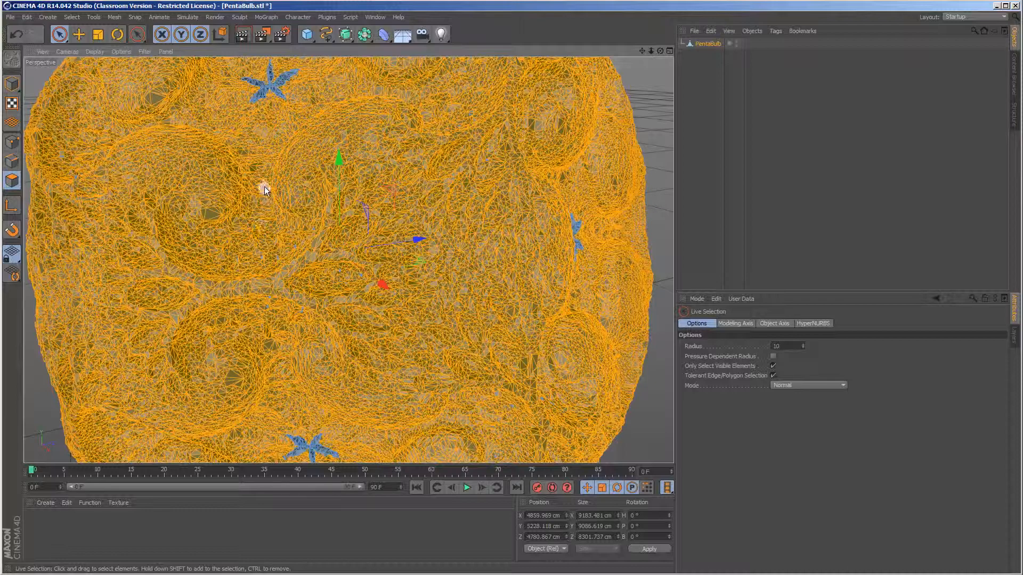
Inspect the mesh for pieces left out of the connected selection, undoing any accidental change to that selection
scroll(283, 229, "up", 3)
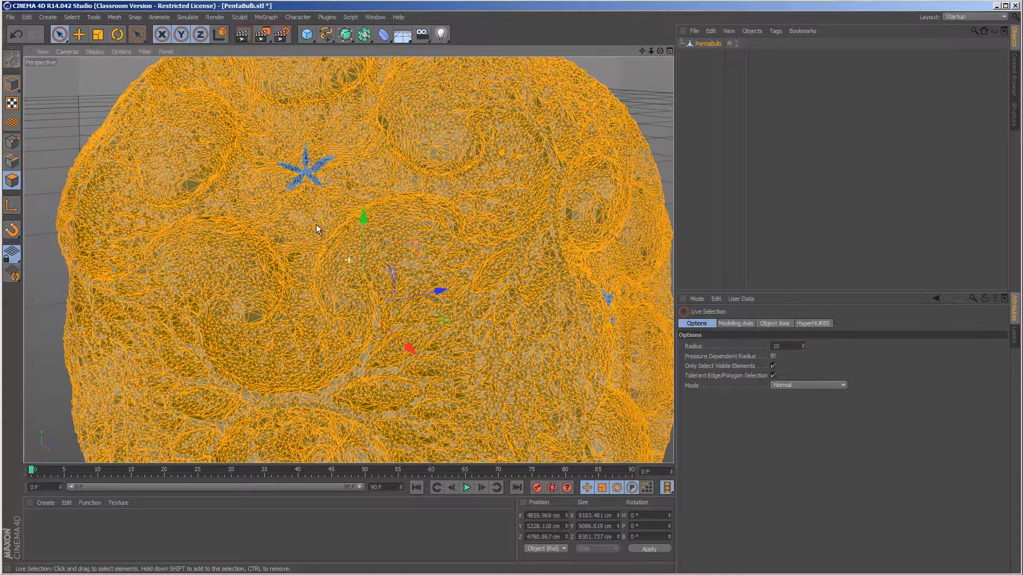
left_click_drag(316, 220, 297, 178, "alt")
scroll(295, 176, "up", 3)
mouse_move(360, 242)
left_mouse_down("alt")
mouse_move(295, 236)
mouse_move(225, 132)
mouse_move(273, 160)
mouse_move(336, 167)
left_mouse_up("alt")
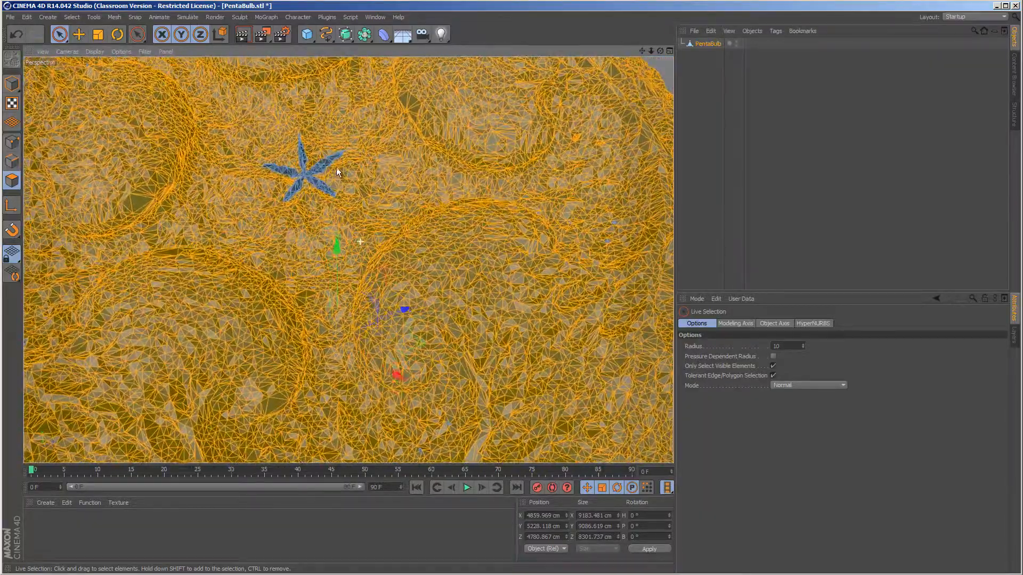
scroll(322, 243, "down", 4)
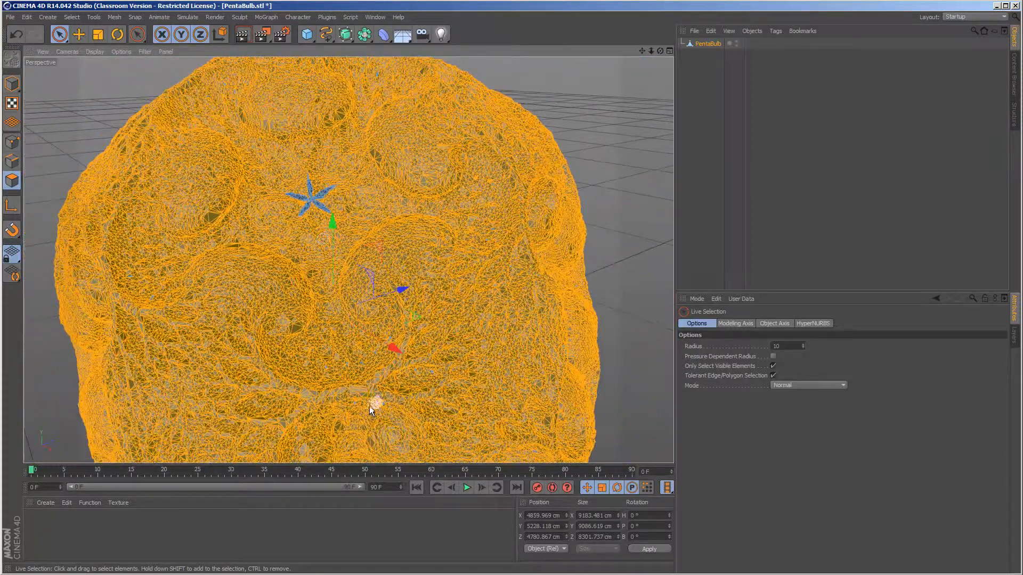
left_click(313, 409)
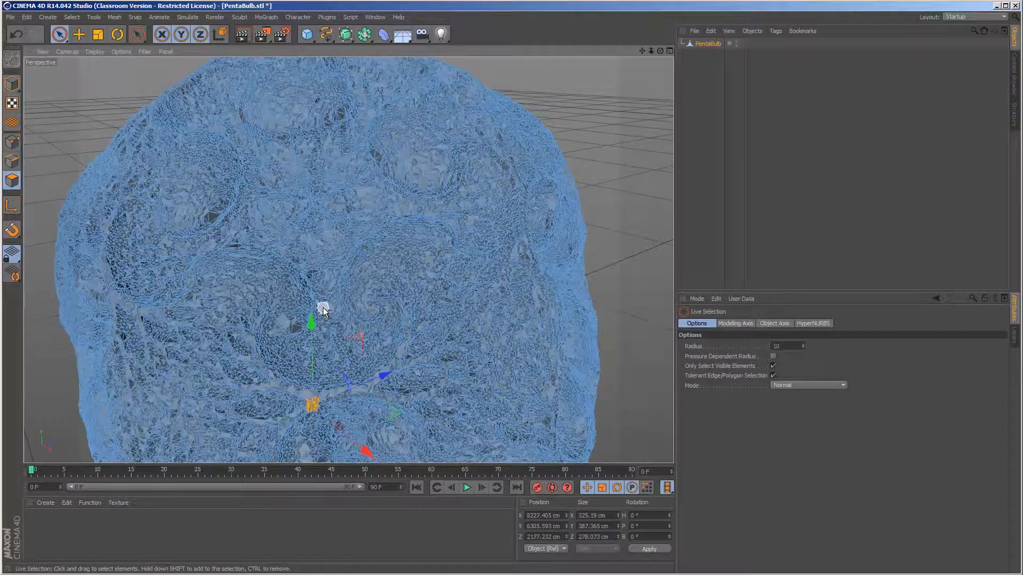
key("ctrl+a")
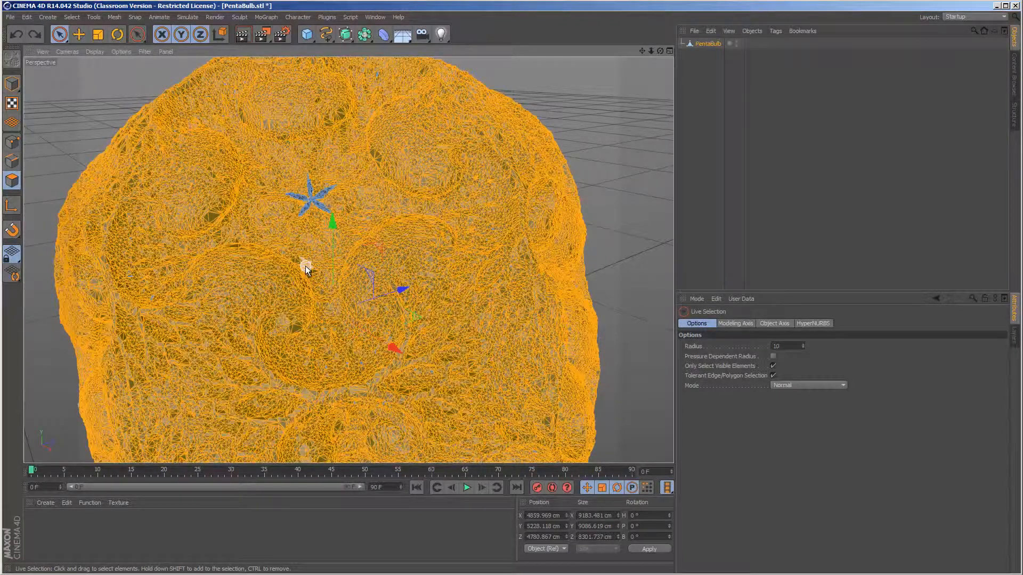
left_click_drag(303, 263, 330, 113, "alt")
scroll(380, 247, "up", 3)
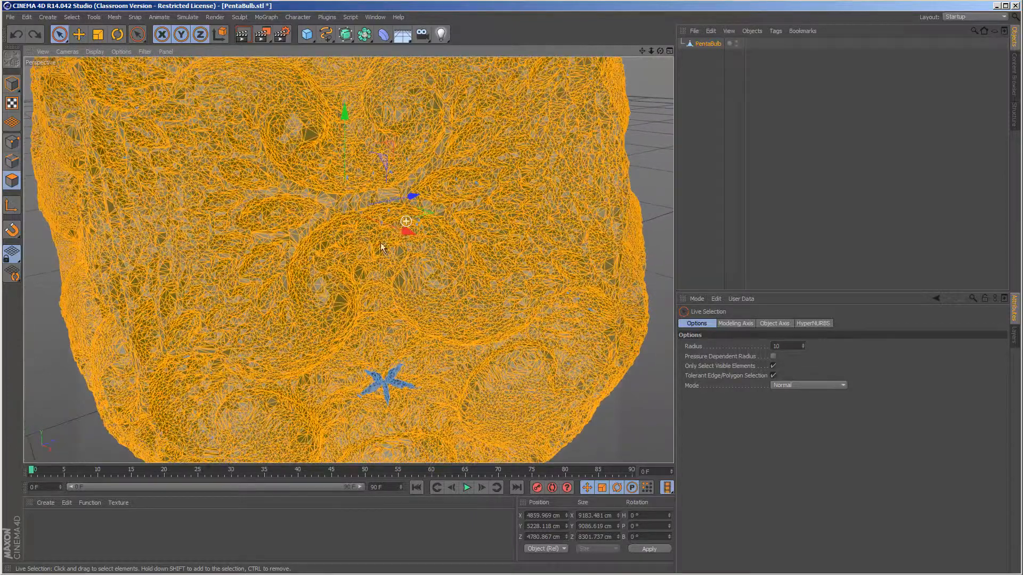
scroll(378, 235, "up", 2)
scroll(378, 228, "up", 1)
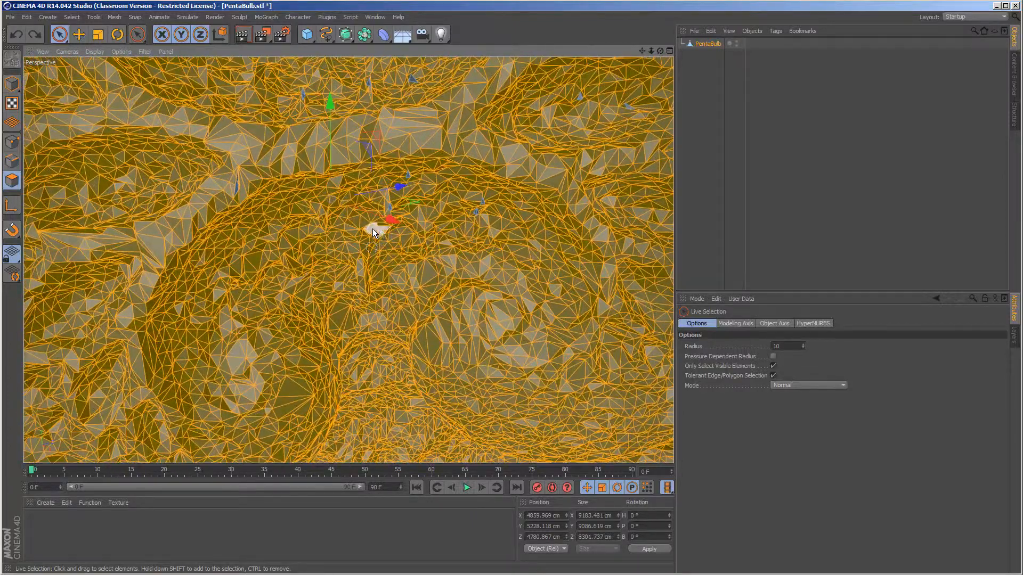
mouse_move(372, 229)
left_mouse_down("alt")
mouse_move(455, 195)
mouse_move(479, 212)
mouse_move(353, 196)
mouse_move(292, 210)
mouse_move(373, 202)
mouse_move(414, 242)
mouse_move(401, 248)
mouse_move(315, 226)
mouse_move(334, 237)
left_mouse_up("alt")
scroll(344, 231, "down", 10)
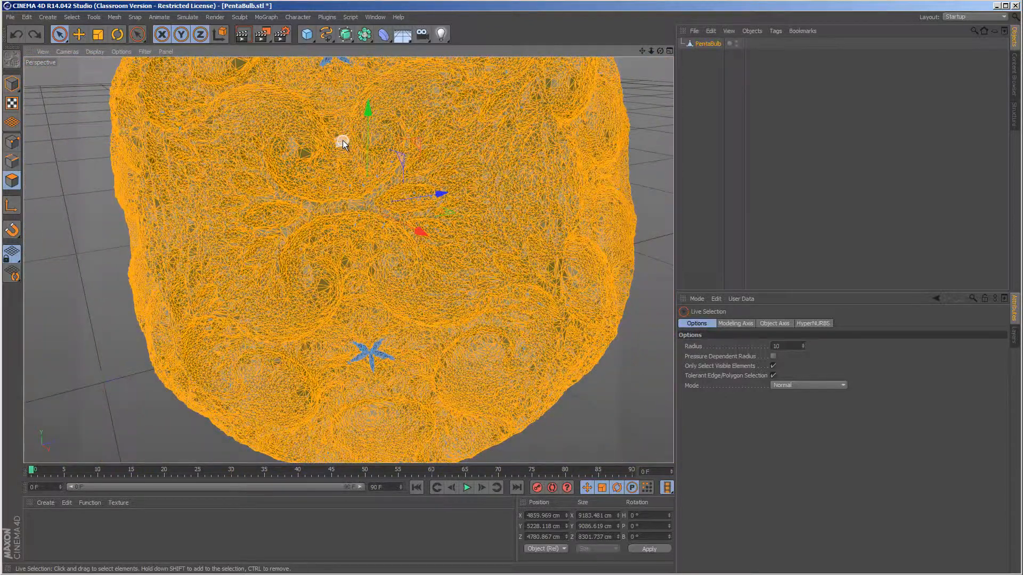
Hide the selected polygons of the connected outer shell
left_click(78, 19)
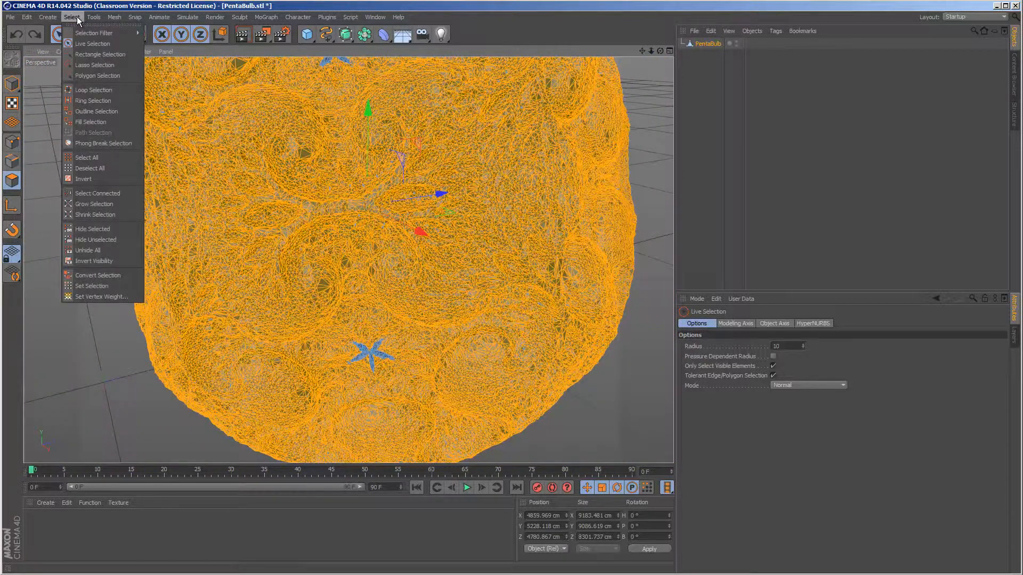
left_click(89, 228)
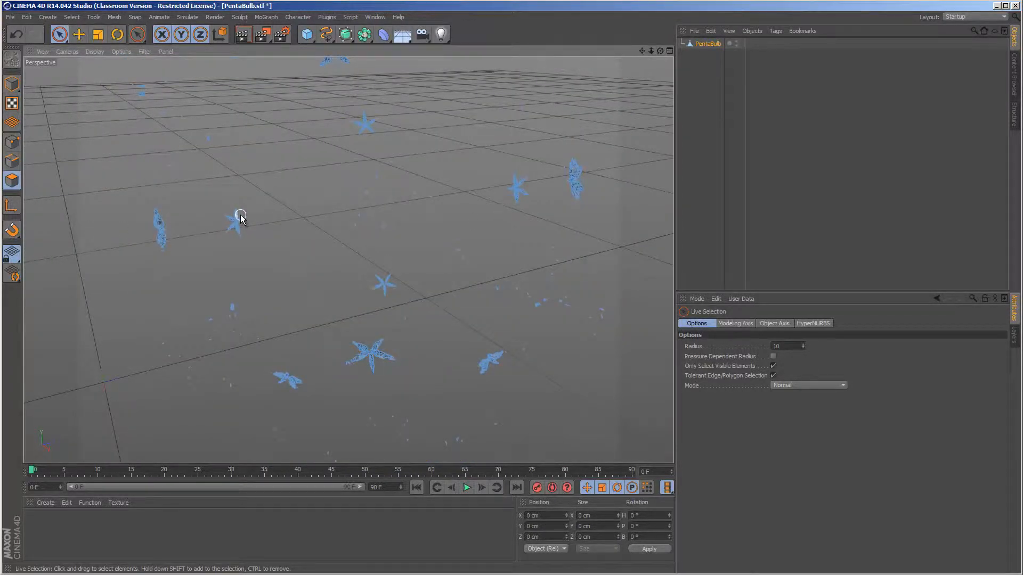
Set the Live Selection radius to 63 and select the two uppermost star-shaped pieces among the remaining fragments
scroll(434, 225, "down", 4)
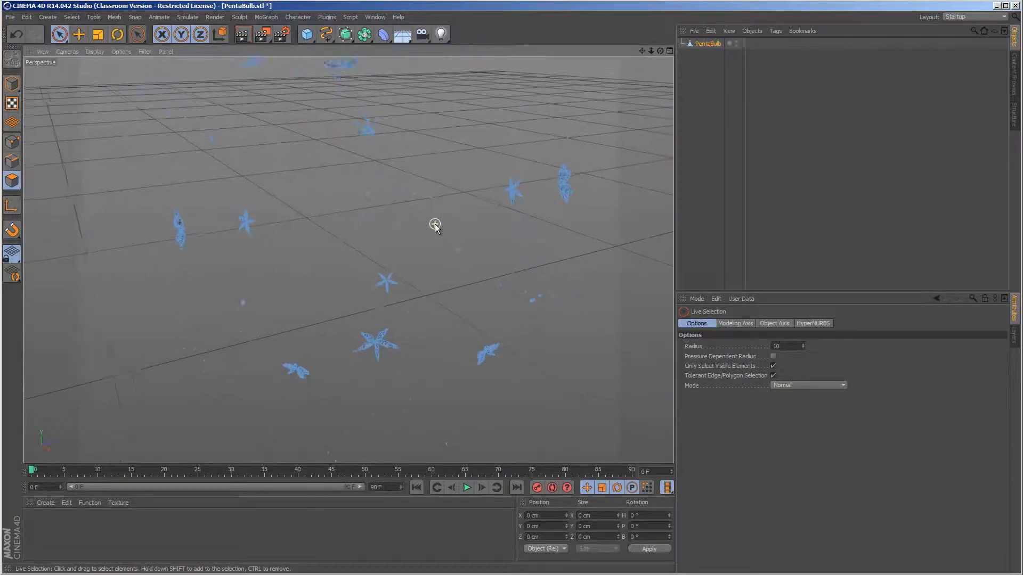
left_click_drag(434, 225, 453, 209, "alt")
scroll(452, 209, "down", 5)
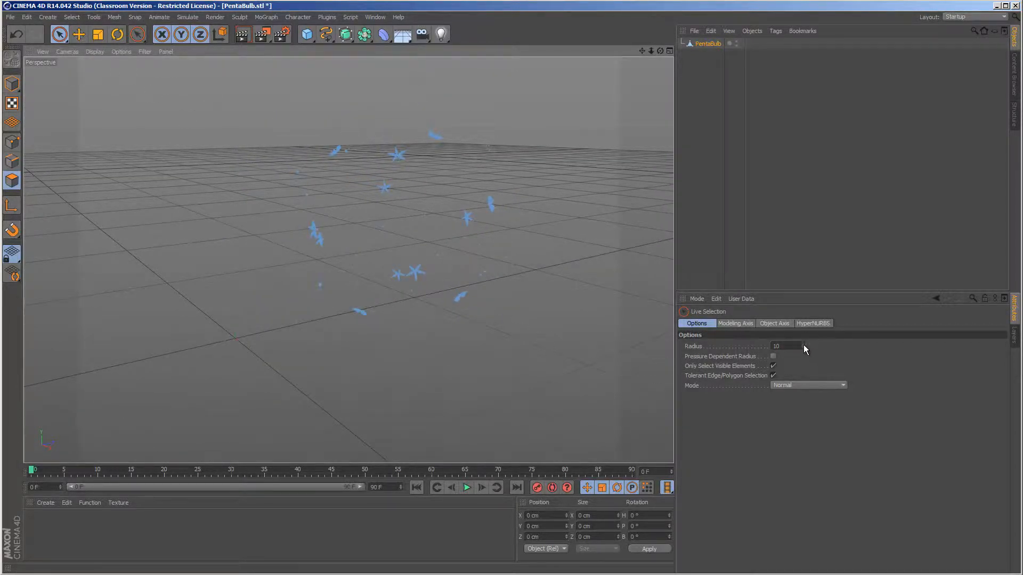
left_click_drag(803, 344, 802, 336)
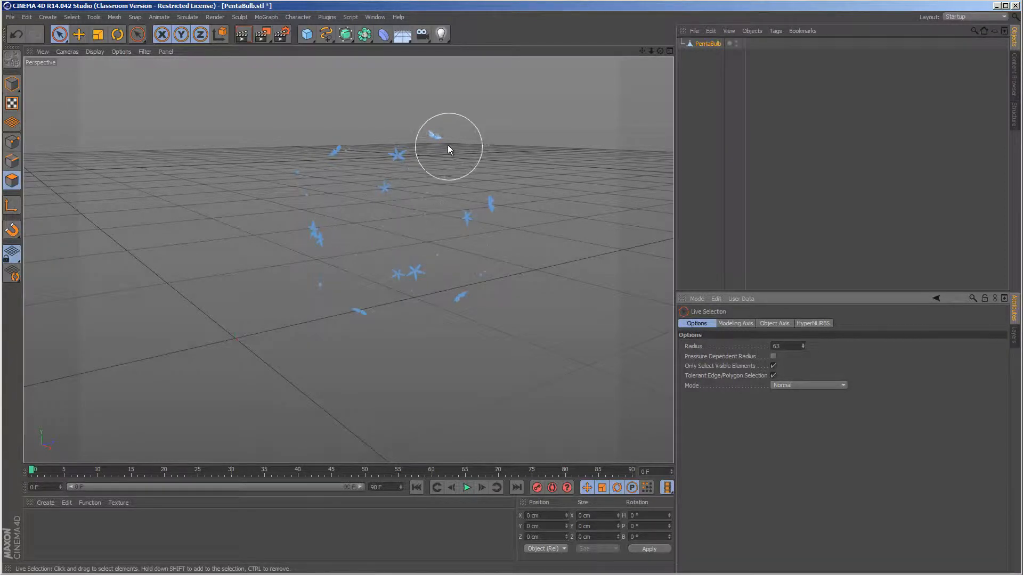
mouse_move(456, 134)
left_mouse_down()
mouse_move(413, 123)
mouse_move(421, 154)
left_mouse_up()
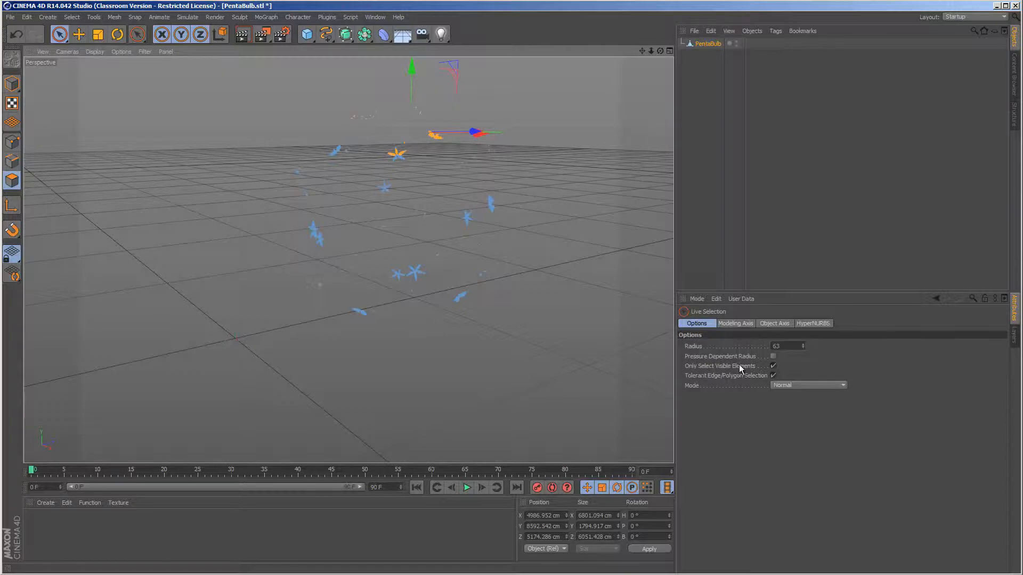
Turn off Only Select Visible Elements, brush-select all the remaining loose fragments and delete them
left_click(772, 366)
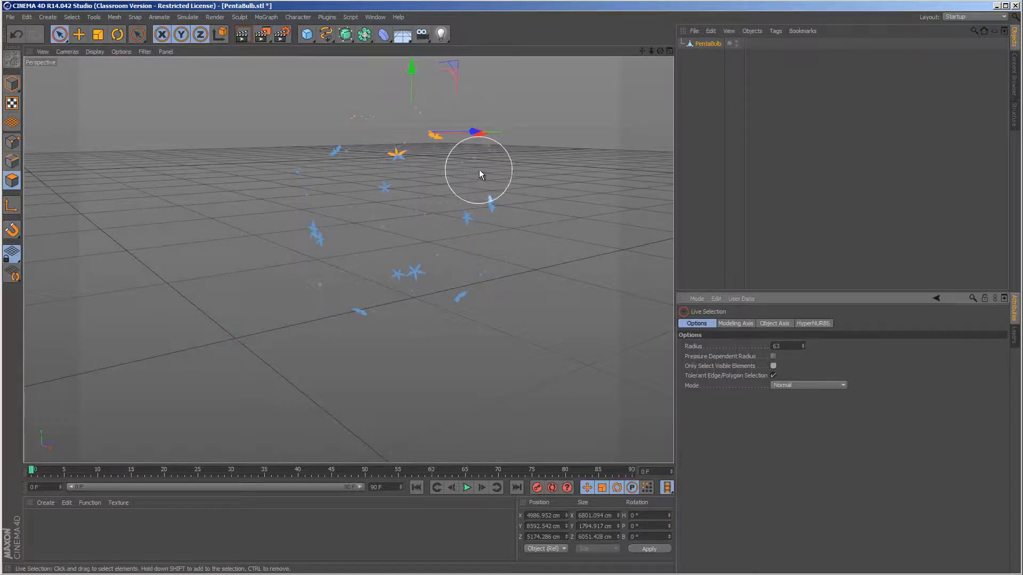
mouse_move(478, 169)
left_mouse_down()
mouse_move(344, 130)
mouse_move(344, 180)
mouse_move(519, 187)
mouse_move(246, 236)
mouse_move(559, 218)
mouse_move(313, 261)
mouse_move(402, 276)
mouse_move(414, 313)
mouse_move(406, 333)
mouse_move(312, 299)
mouse_move(335, 130)
mouse_move(519, 169)
left_mouse_up()
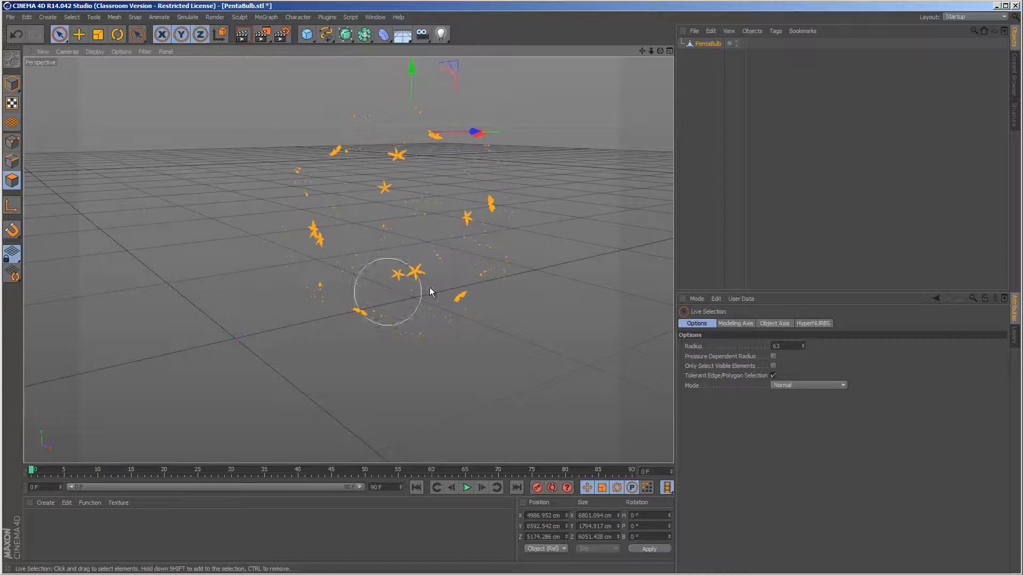
mouse_move(463, 185)
left_mouse_down()
mouse_move(457, 142)
mouse_move(300, 206)
mouse_move(523, 242)
mouse_move(352, 144)
left_mouse_up()
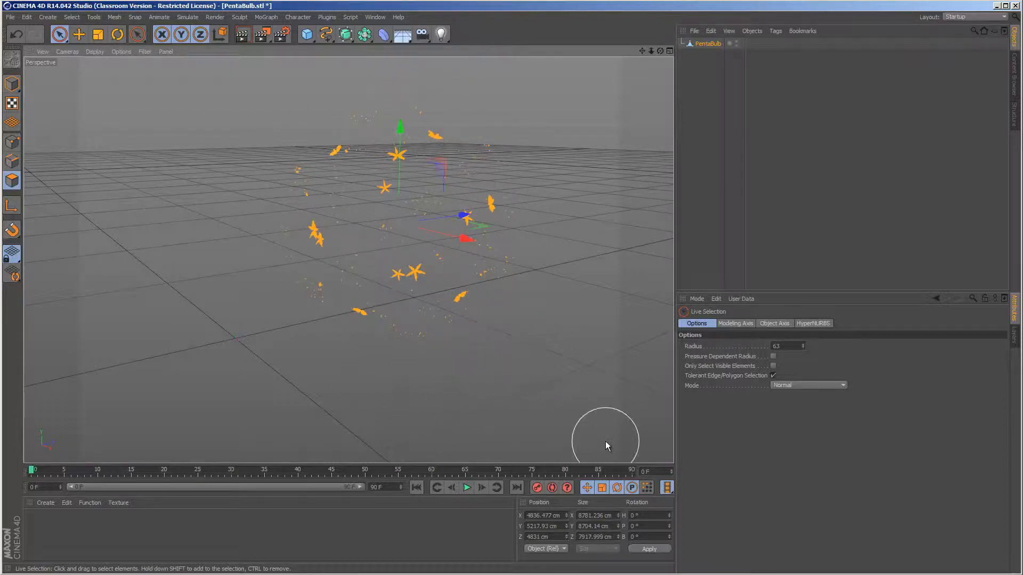
key("Delete")
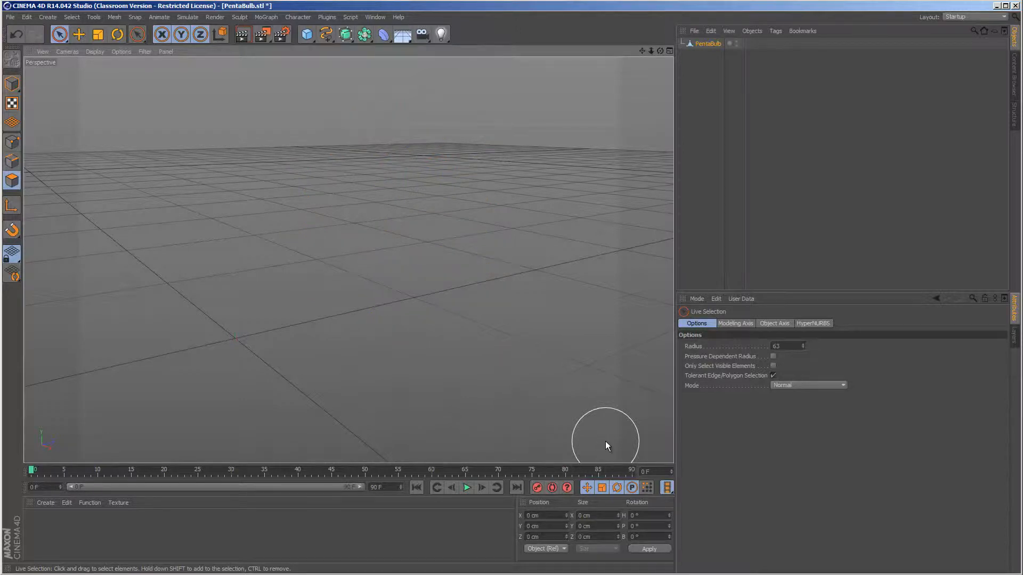
Unhide all polygons of the outer shell and return to Model mode
left_click(71, 17)
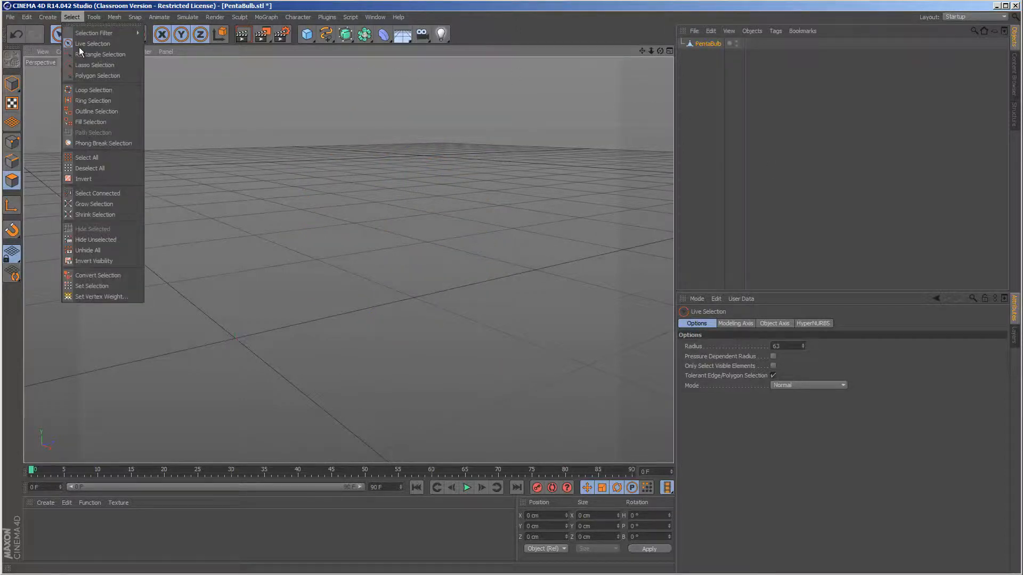
left_click(104, 251)
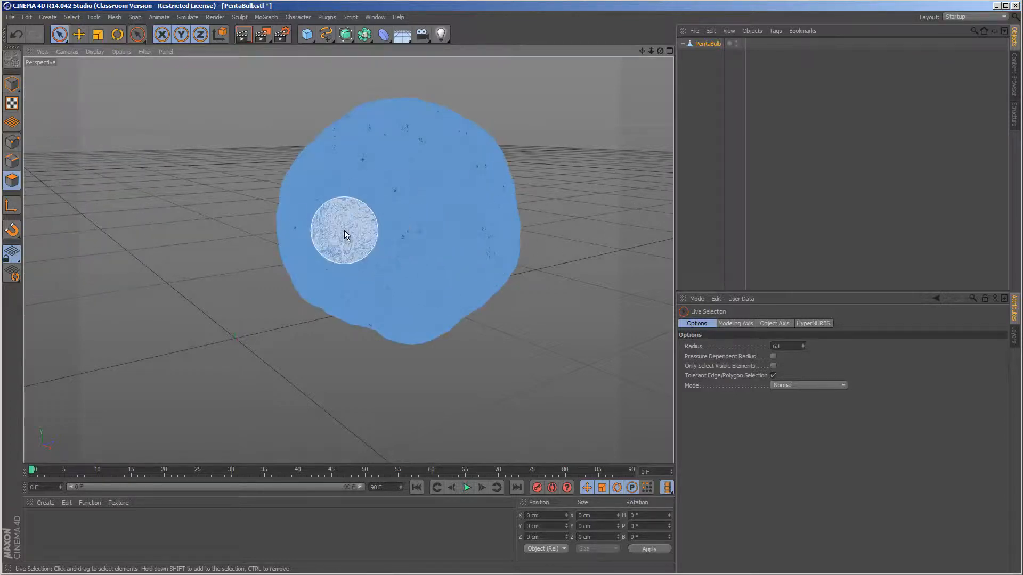
left_click(11, 85)
Examine the cleaned PentaBulb shell from several angles and up close for surface roughness and faceting
scroll(458, 237, "up", 4)
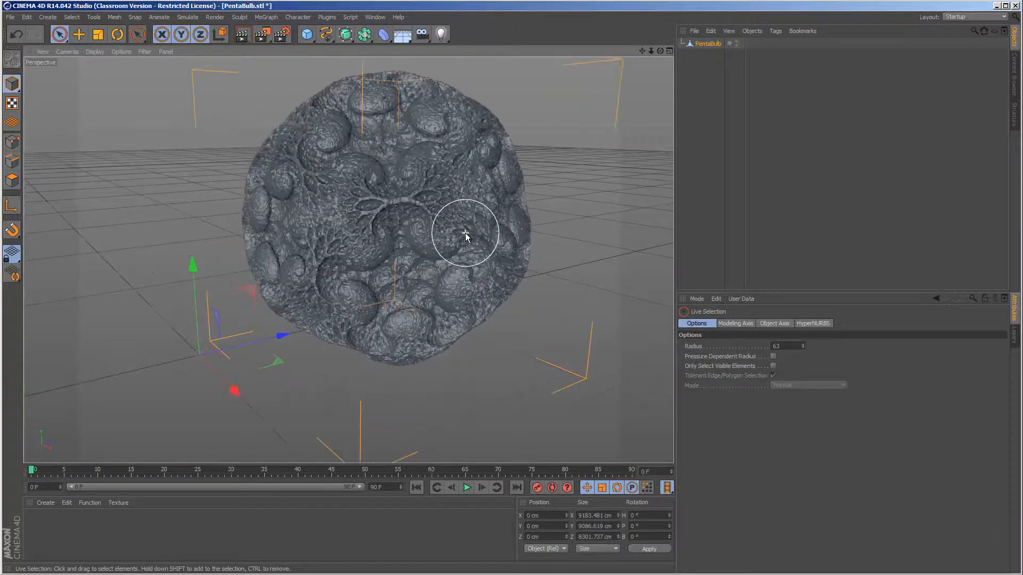
scroll(436, 244, "up", 1)
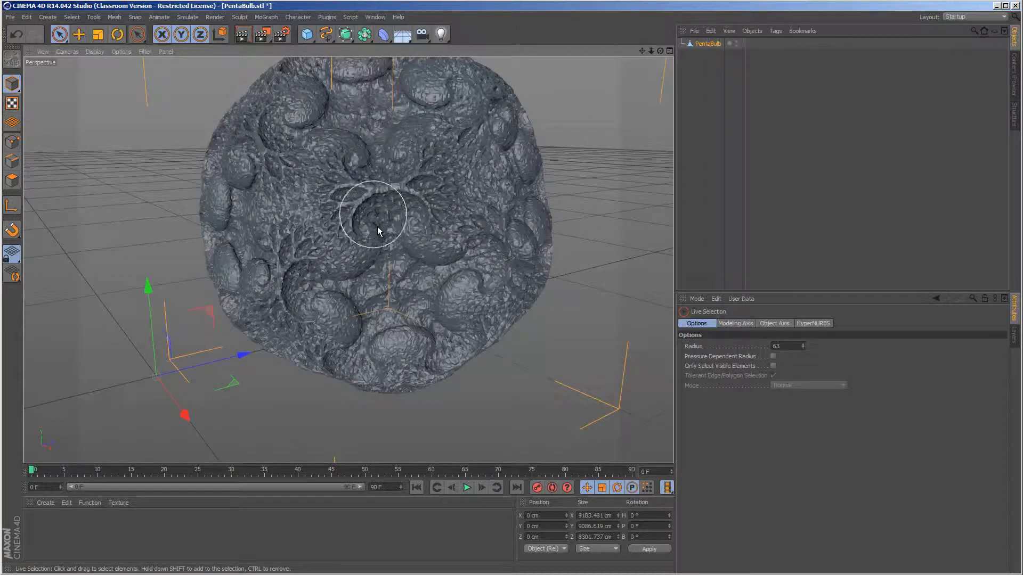
left_click_drag(378, 230, 415, 214, "alt")
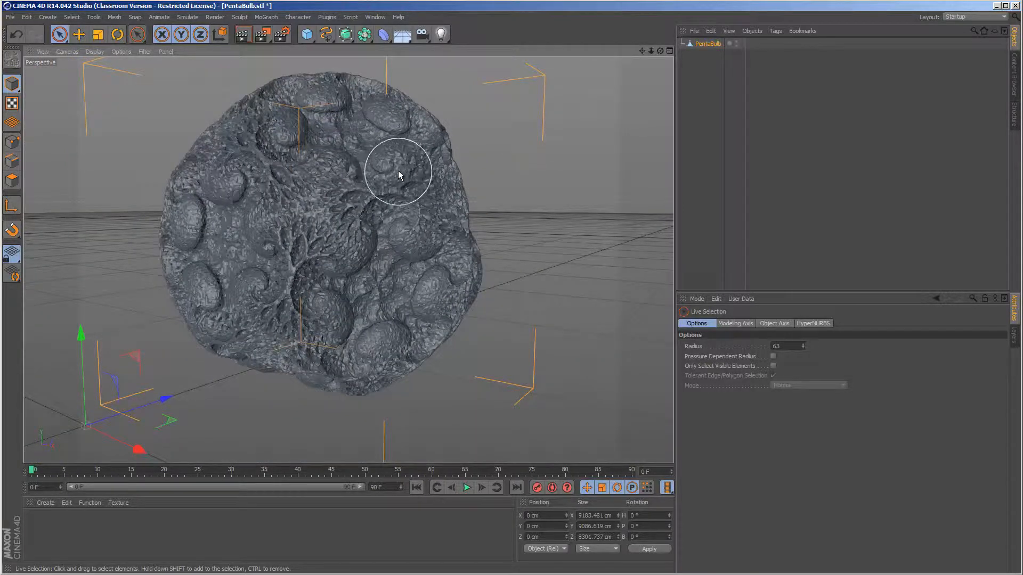
middle_click_drag(398, 171, 375, 221, "alt")
scroll(375, 221, "up", 3)
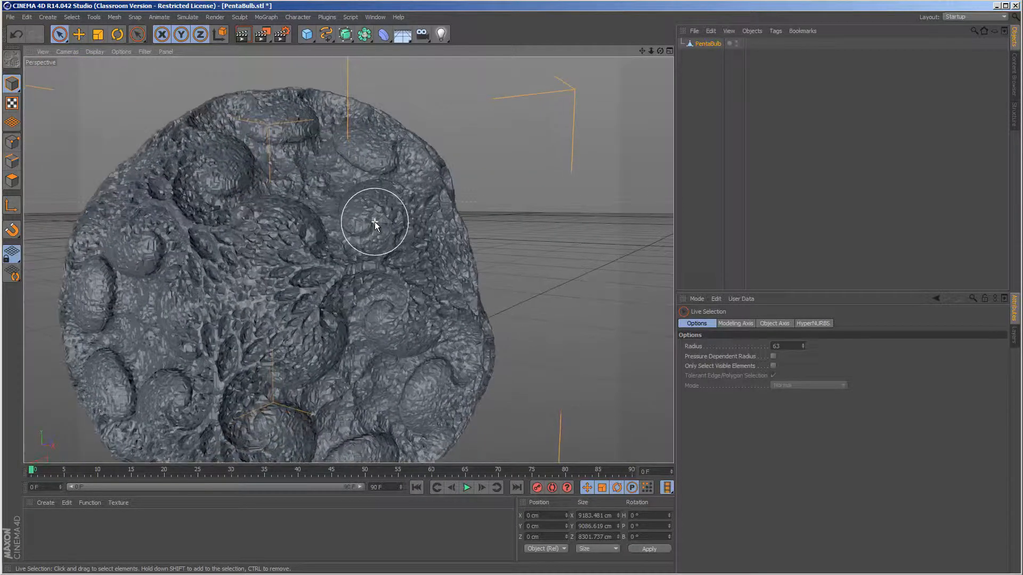
scroll(375, 221, "up", 2)
left_click_drag(319, 191, 317, 217, "alt")
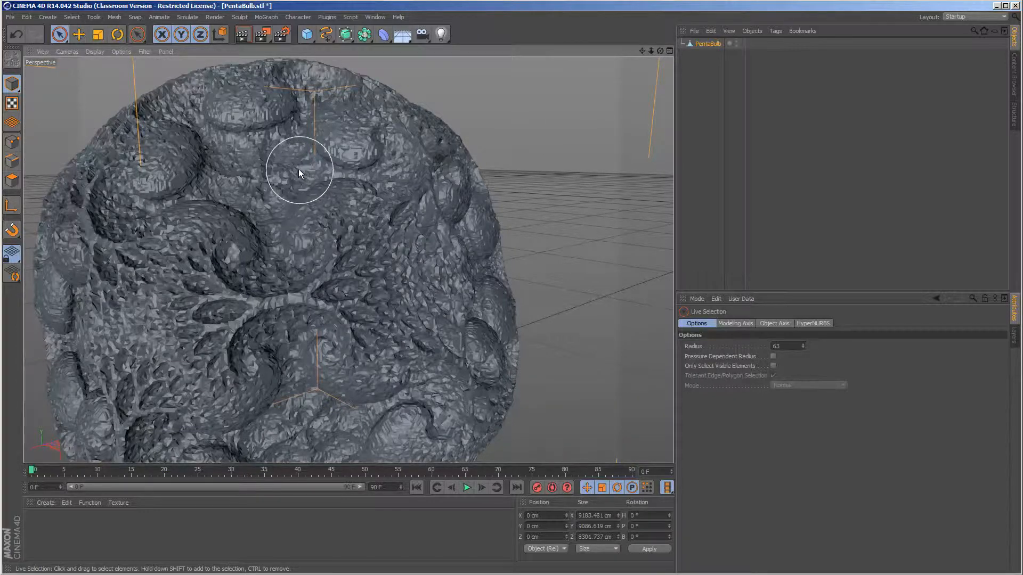
mouse_move(248, 129)
left_mouse_down("alt")
mouse_move(260, 151)
mouse_move(234, 168)
mouse_move(327, 215)
mouse_move(312, 219)
mouse_move(401, 280)
mouse_move(356, 335)
mouse_move(255, 299)
mouse_move(186, 212)
mouse_move(142, 185)
mouse_move(360, 223)
mouse_move(308, 326)
mouse_move(172, 244)
mouse_move(123, 200)
mouse_move(121, 171)
mouse_move(407, 287)
mouse_move(546, 299)
mouse_move(335, 306)
mouse_move(313, 292)
mouse_move(311, 244)
mouse_move(244, 246)
mouse_move(348, 272)
mouse_move(416, 332)
mouse_move(388, 340)
mouse_move(324, 330)
mouse_move(328, 321)
mouse_move(354, 343)
mouse_move(255, 255)
mouse_move(350, 255)
mouse_move(400, 232)
left_mouse_up("alt")
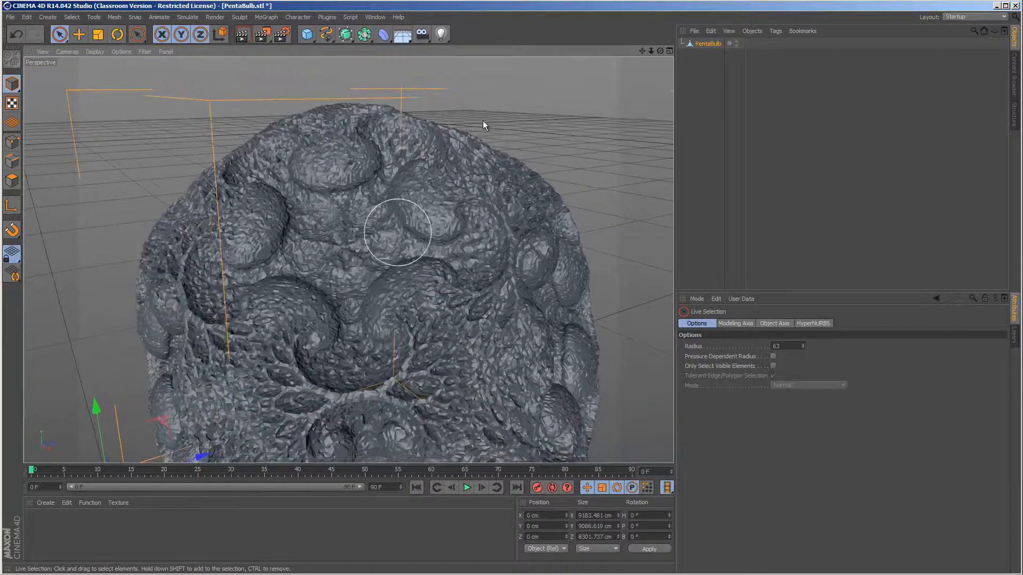
Add a Sculpt tag to the PentaBulb mesh with the sculpting Subdivide command and inspect its surface
left_click(238, 17)
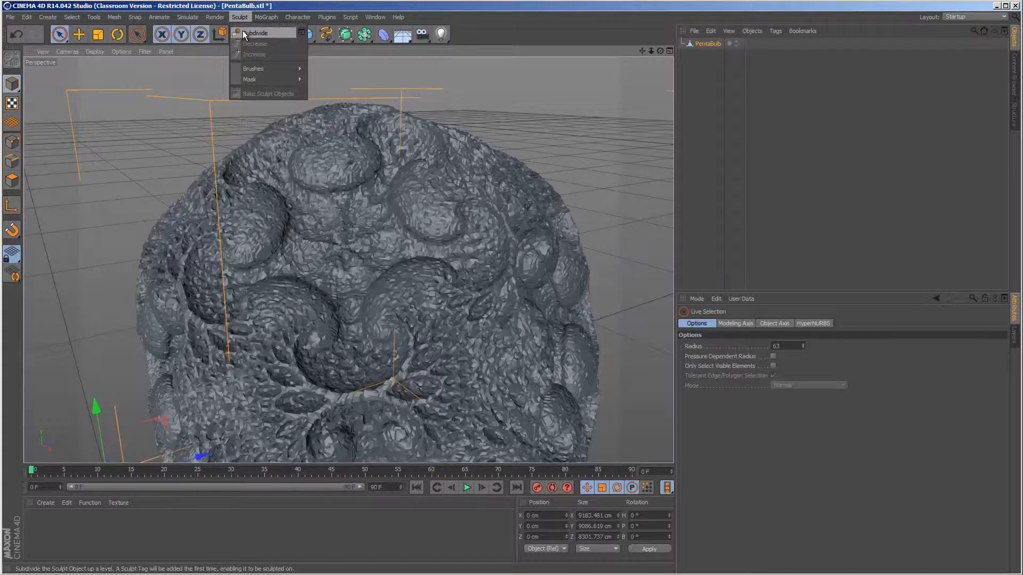
left_click(246, 33)
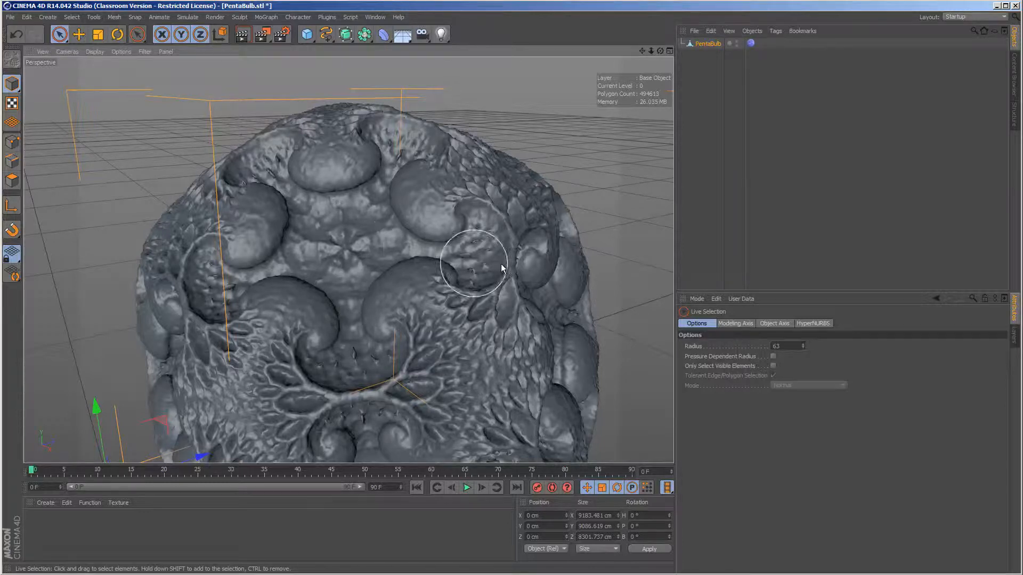
mouse_move(366, 247)
left_mouse_down("alt")
mouse_move(335, 261)
mouse_move(405, 293)
mouse_move(470, 283)
mouse_move(388, 255)
mouse_move(320, 254)
mouse_move(319, 296)
mouse_move(362, 267)
mouse_move(437, 287)
mouse_move(395, 267)
mouse_move(515, 200)
left_mouse_up("alt")
scroll(363, 266, "up", 3)
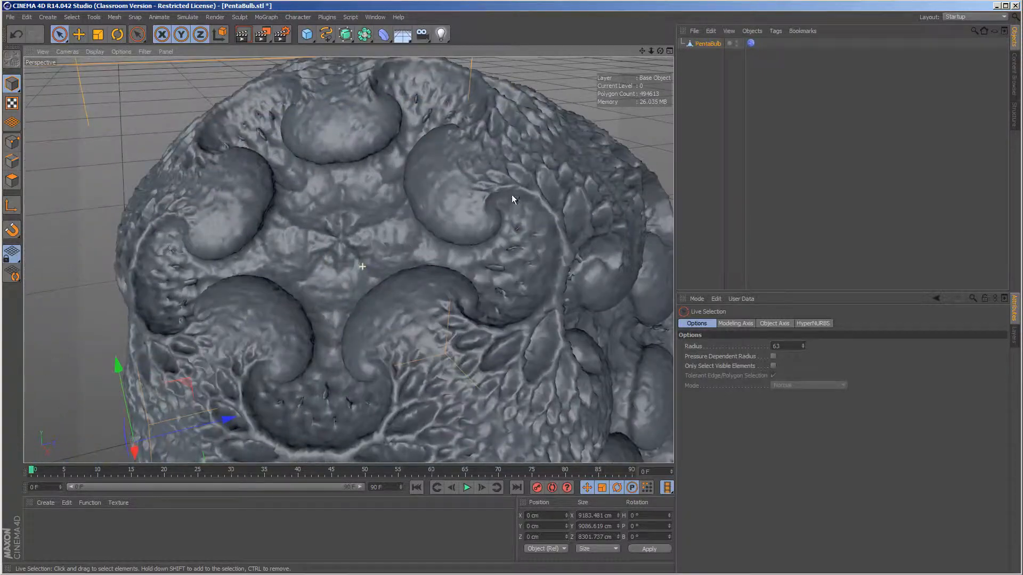
Open the Sculpting Layers manager from PentaBulb's Sculpt tag, enlarge it and turn off Phong shading
double_click(750, 43)
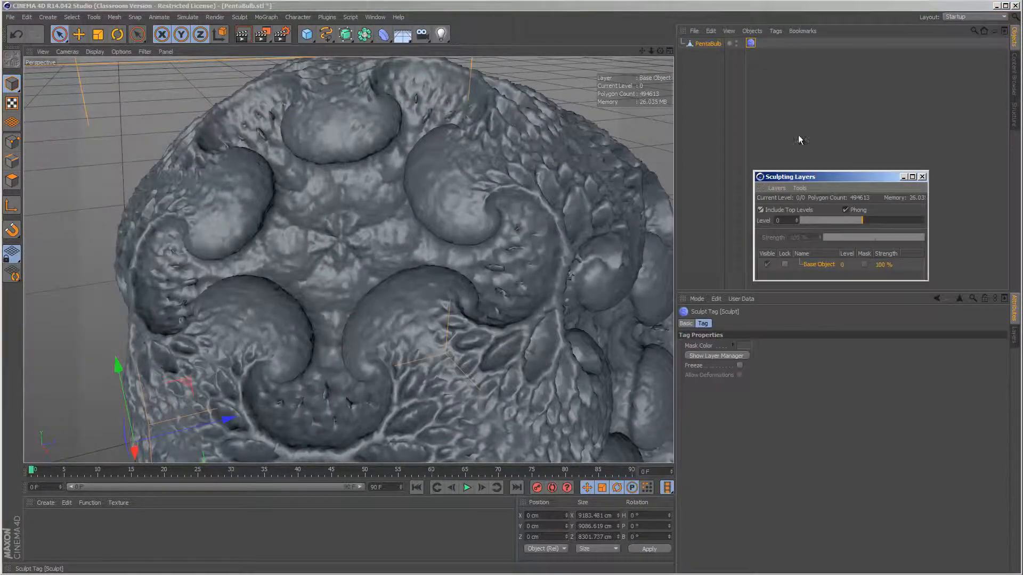
left_click_drag(818, 176, 797, 103)
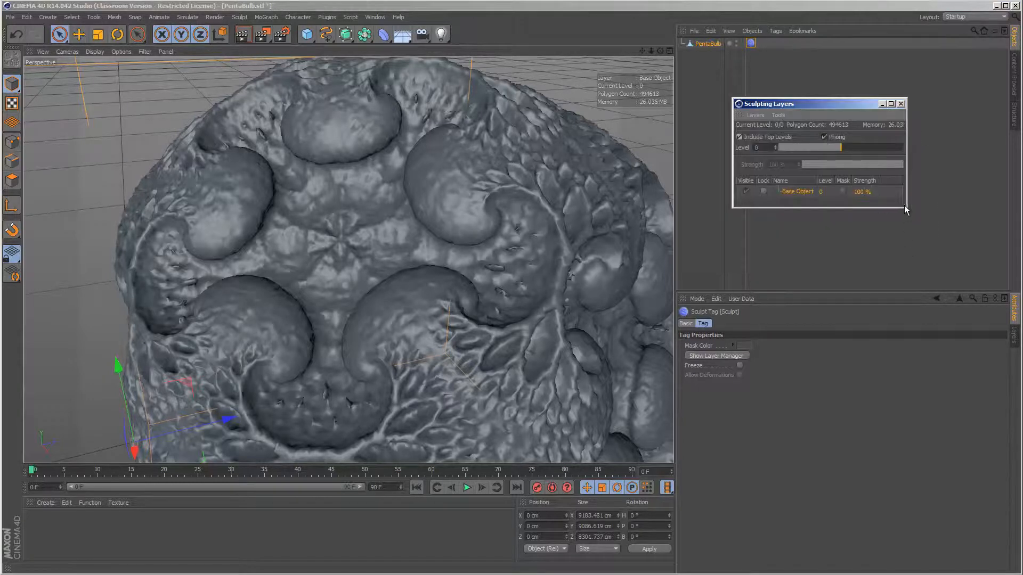
left_click_drag(907, 209, 946, 254)
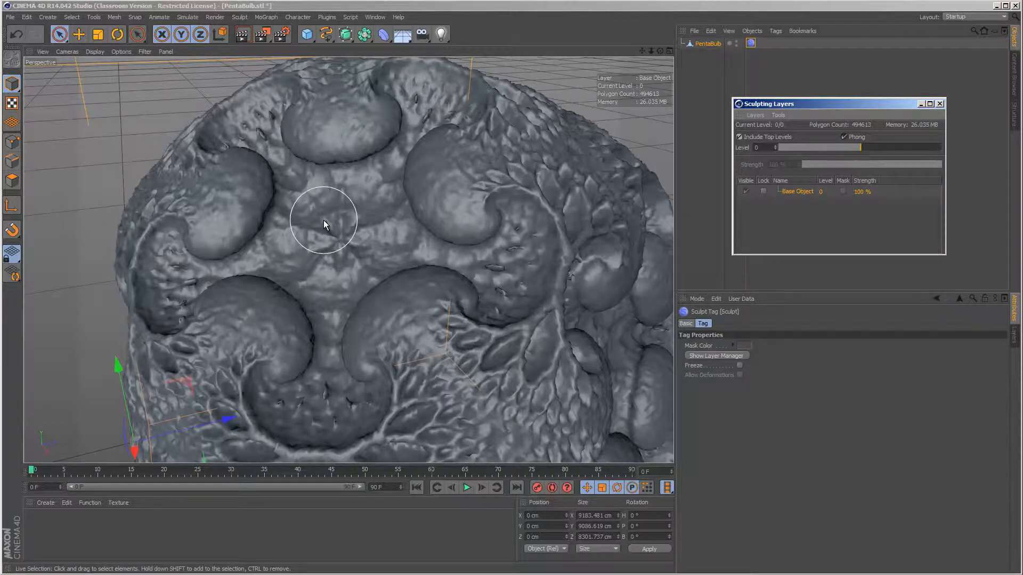
left_click(842, 137)
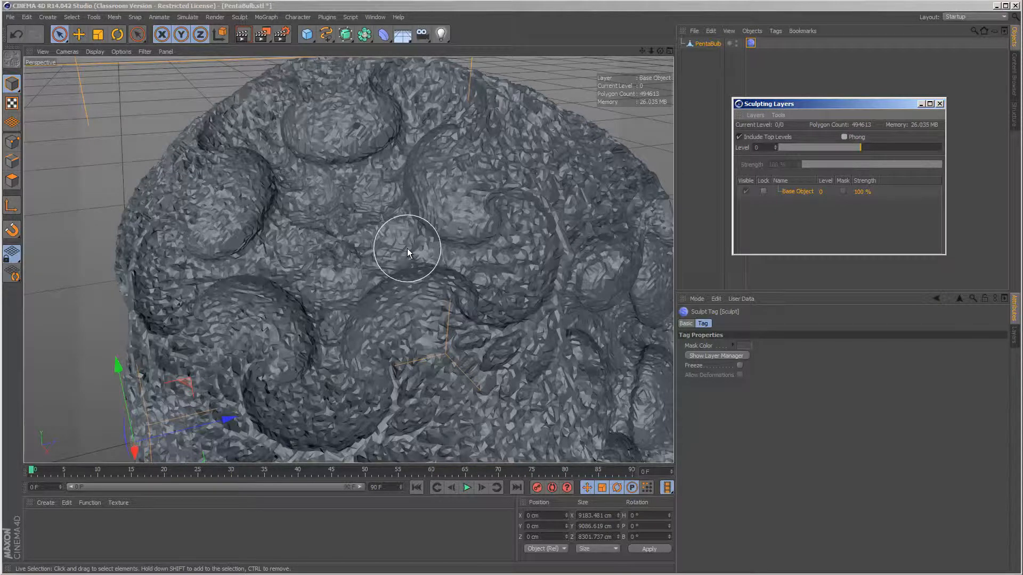
scroll(407, 248, "up", 4)
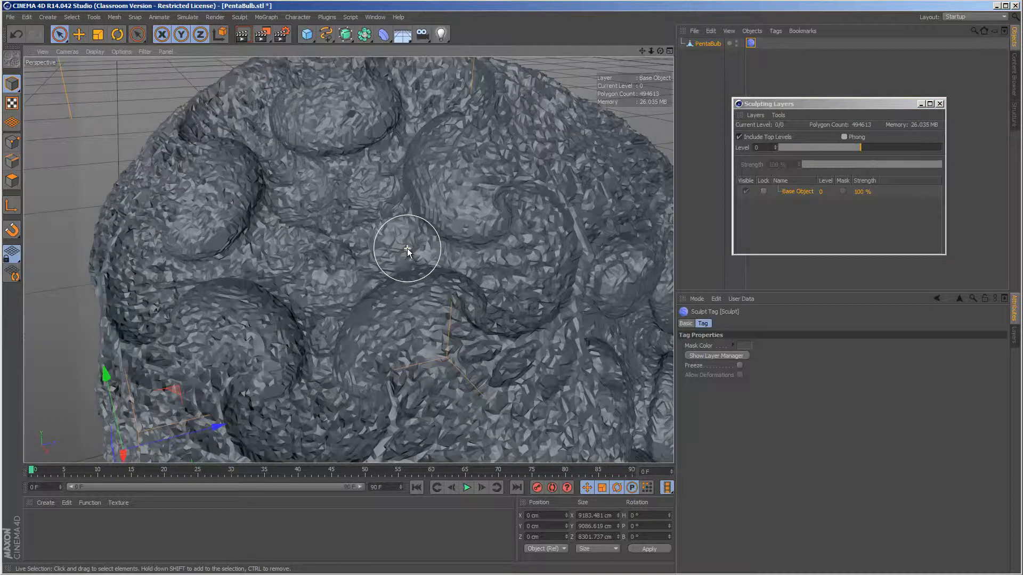
left_click_drag(873, 90, 873, 91)
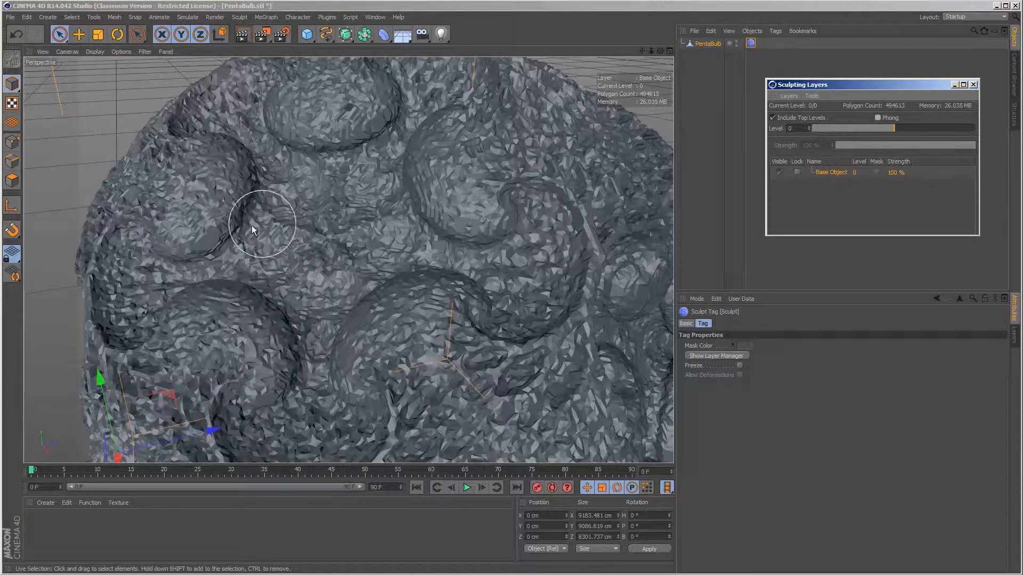
Smooth the three upper oval bulges of the five-bulge ring using the Smooth sculpting brush at size 13
left_click(239, 17)
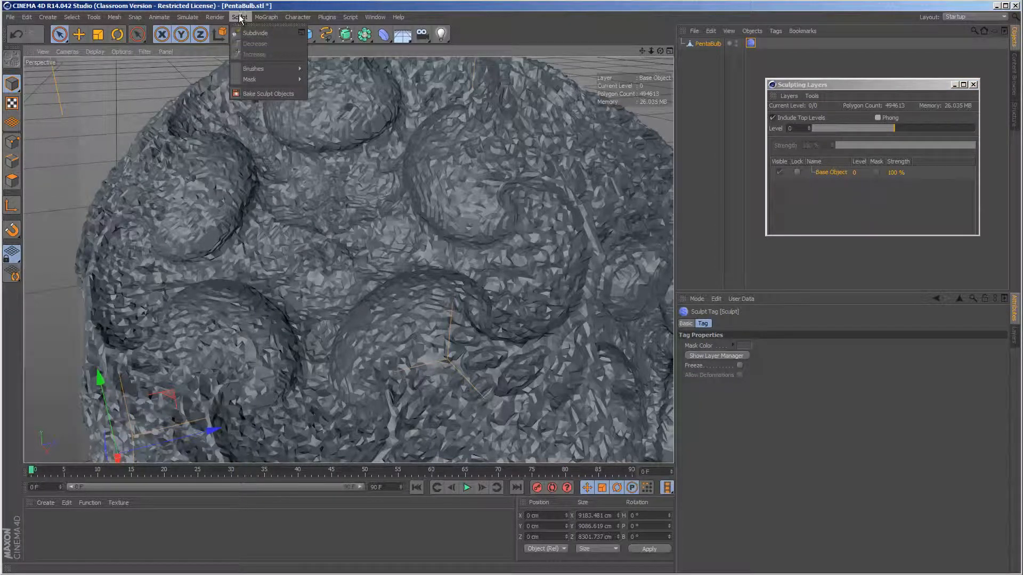
mouse_move(253, 69)
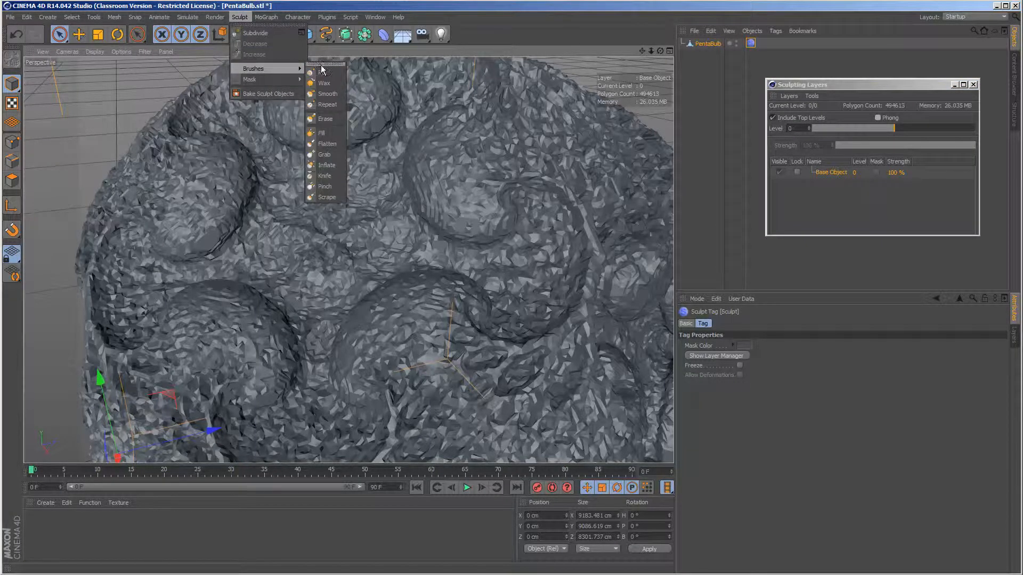
left_click(324, 93)
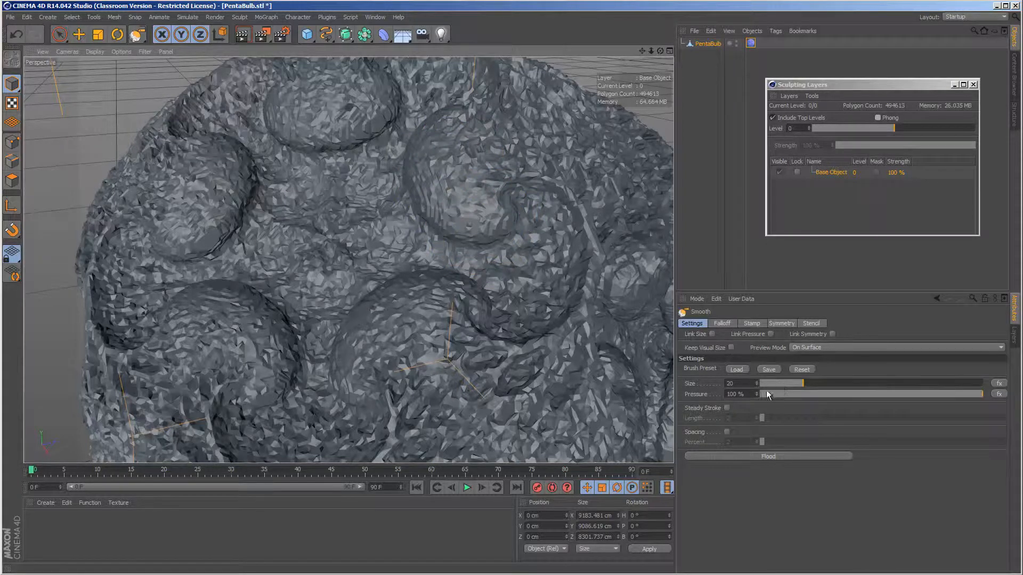
left_click_drag(803, 383, 792, 383)
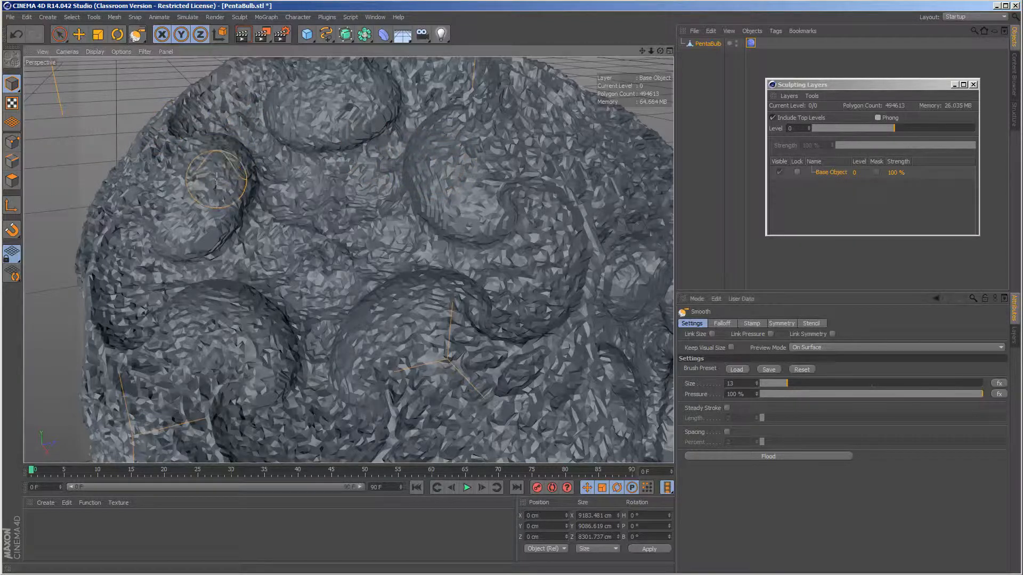
mouse_move(197, 205)
left_mouse_down()
mouse_move(195, 226)
mouse_move(224, 224)
mouse_move(239, 189)
mouse_move(219, 153)
mouse_move(169, 213)
mouse_move(177, 246)
mouse_move(204, 247)
mouse_move(230, 204)
left_mouse_up()
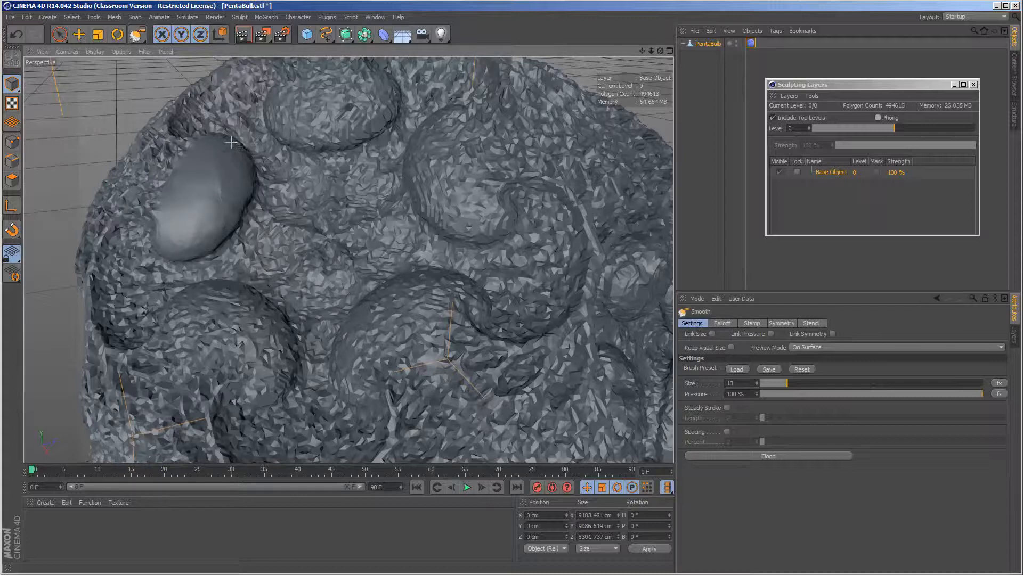
left_click_drag(231, 143, 224, 140)
mouse_move(318, 151)
left_mouse_down()
mouse_move(292, 99)
mouse_move(308, 115)
mouse_move(373, 101)
mouse_move(376, 80)
mouse_move(283, 98)
mouse_move(274, 124)
mouse_move(335, 139)
mouse_move(375, 126)
mouse_move(394, 104)
mouse_move(440, 144)
mouse_move(469, 128)
mouse_move(444, 168)
mouse_move(479, 219)
mouse_move(498, 184)
mouse_move(450, 122)
left_mouse_up()
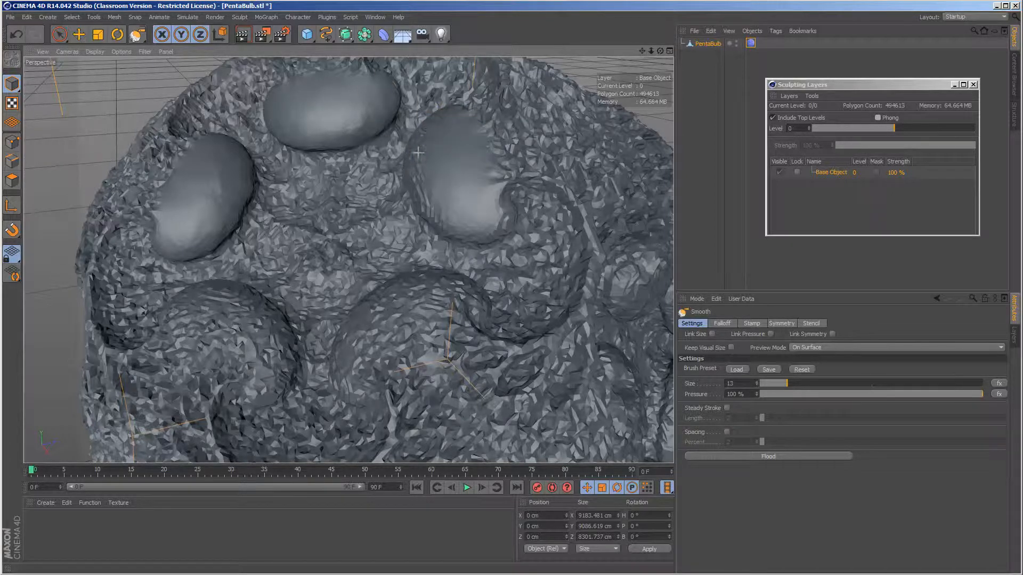
mouse_move(418, 152)
left_mouse_down()
mouse_move(431, 207)
mouse_move(494, 223)
left_mouse_up()
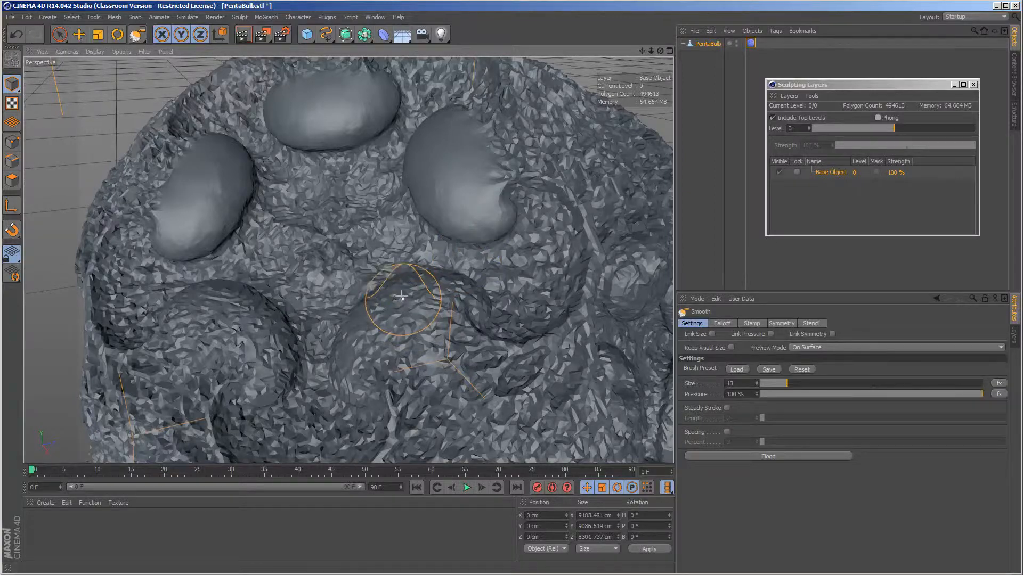
Smooth the two remaining bulges of the five-bulge ring with the same brush and close the Sculpting Layers manager
left_click_drag(402, 296, 381, 193, "alt")
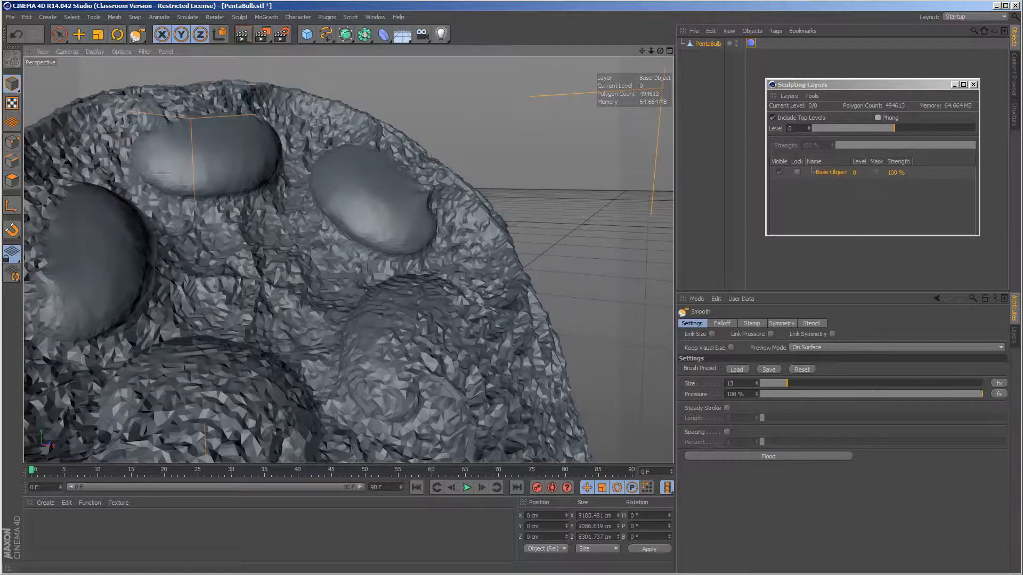
mouse_move(200, 198)
left_mouse_down()
mouse_move(269, 162)
mouse_move(267, 188)
left_mouse_up()
mouse_move(258, 236)
left_mouse_down("alt")
mouse_move(211, 254)
mouse_move(112, 238)
left_mouse_up("alt")
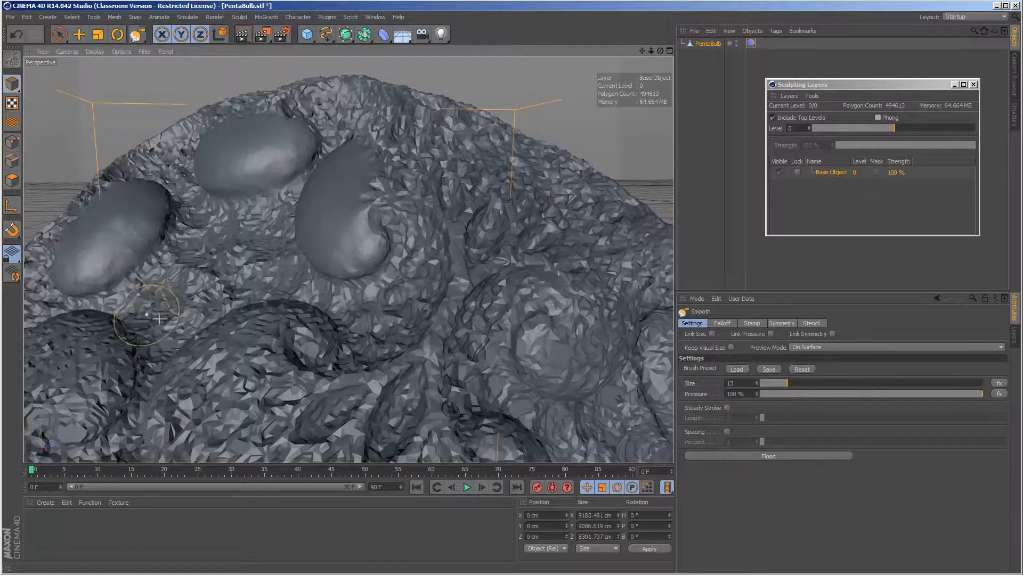
mouse_move(192, 330)
left_mouse_down("alt")
mouse_move(333, 352)
mouse_move(418, 421)
mouse_move(323, 295)
left_mouse_up("alt")
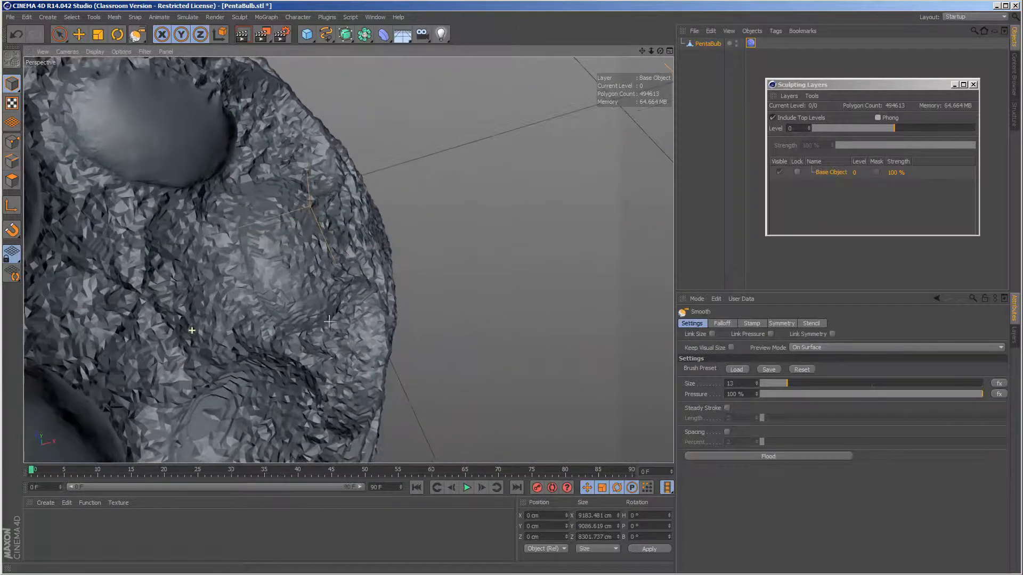
mouse_move(288, 196)
left_mouse_down()
mouse_move(255, 224)
mouse_move(269, 275)
mouse_move(306, 314)
mouse_move(319, 234)
mouse_move(286, 199)
left_mouse_up()
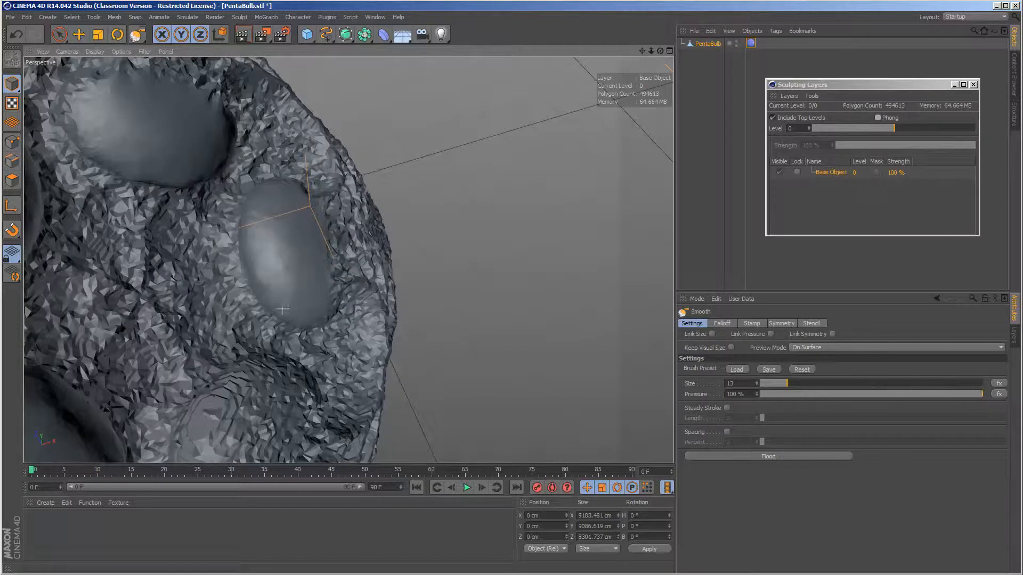
mouse_move(308, 297)
left_mouse_down("alt")
mouse_move(336, 303)
mouse_move(229, 282)
left_mouse_up("alt")
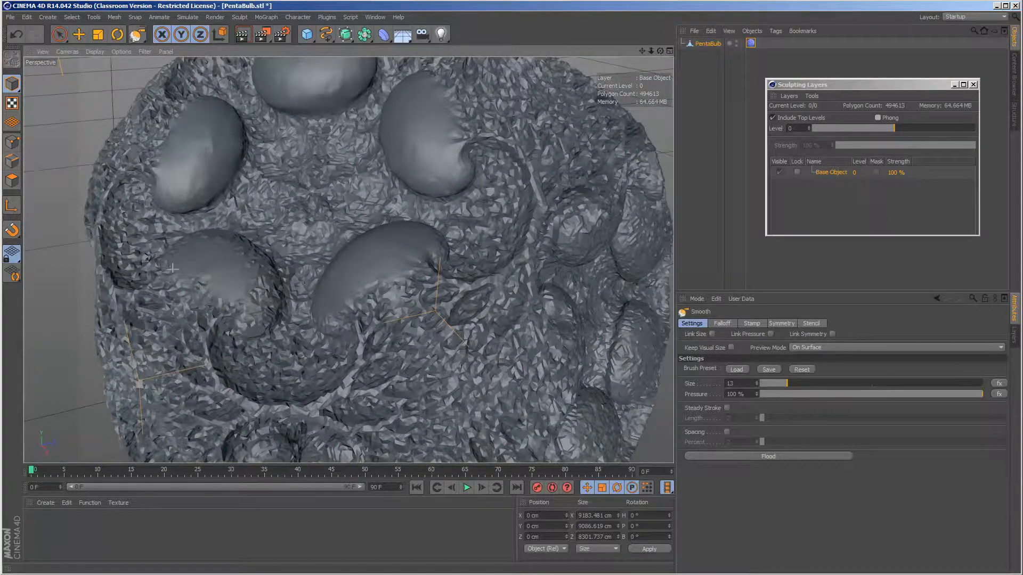
mouse_move(172, 268)
left_mouse_down()
mouse_move(181, 244)
mouse_move(269, 298)
mouse_move(181, 288)
mouse_move(224, 328)
mouse_move(261, 281)
mouse_move(270, 290)
mouse_move(234, 301)
mouse_move(286, 274)
mouse_move(293, 210)
mouse_move(298, 237)
mouse_move(283, 285)
mouse_move(287, 261)
mouse_move(276, 267)
mouse_move(296, 284)
mouse_move(344, 224)
mouse_move(333, 233)
mouse_move(349, 260)
mouse_move(360, 248)
left_mouse_up()
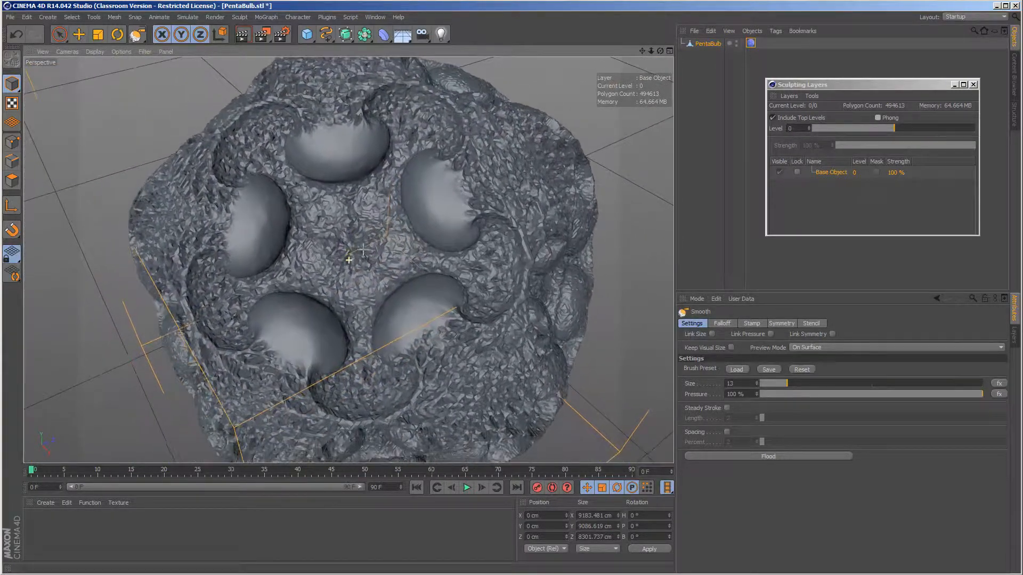
left_click(973, 85)
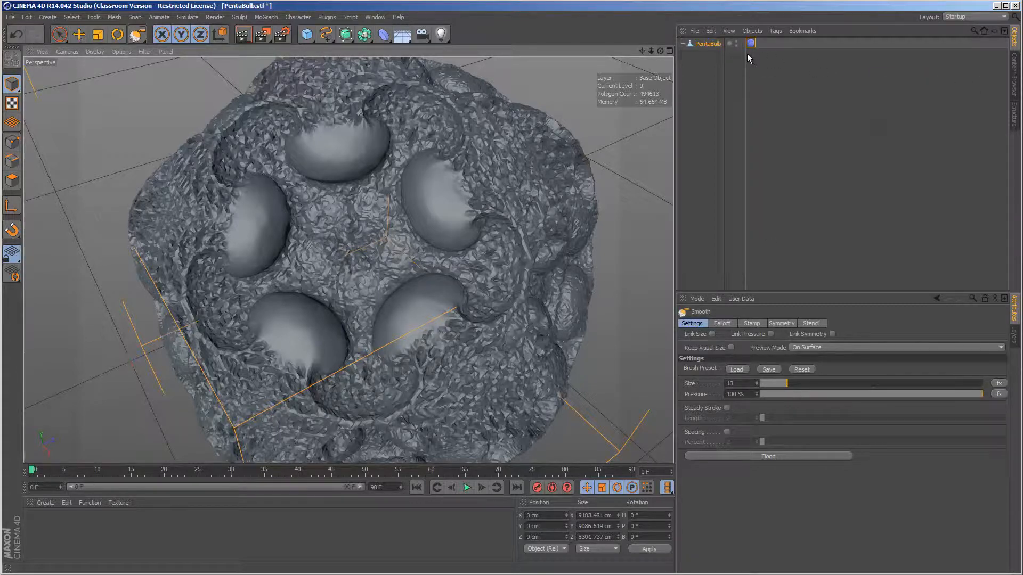
Try deleting the Sculpt tag from PentaBulb and undo the deletion
left_click(751, 43)
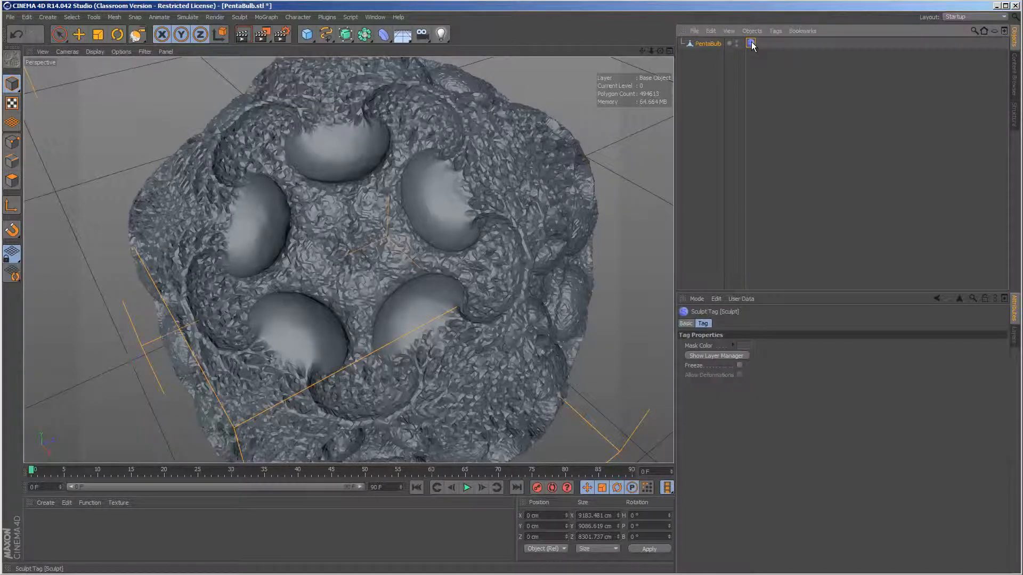
key("Delete")
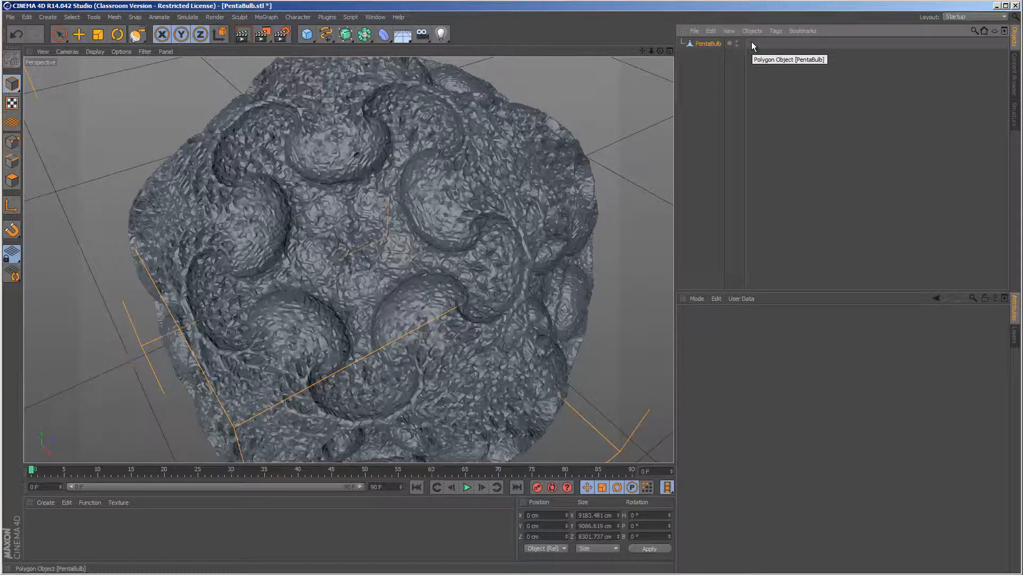
key("ctrl+z")
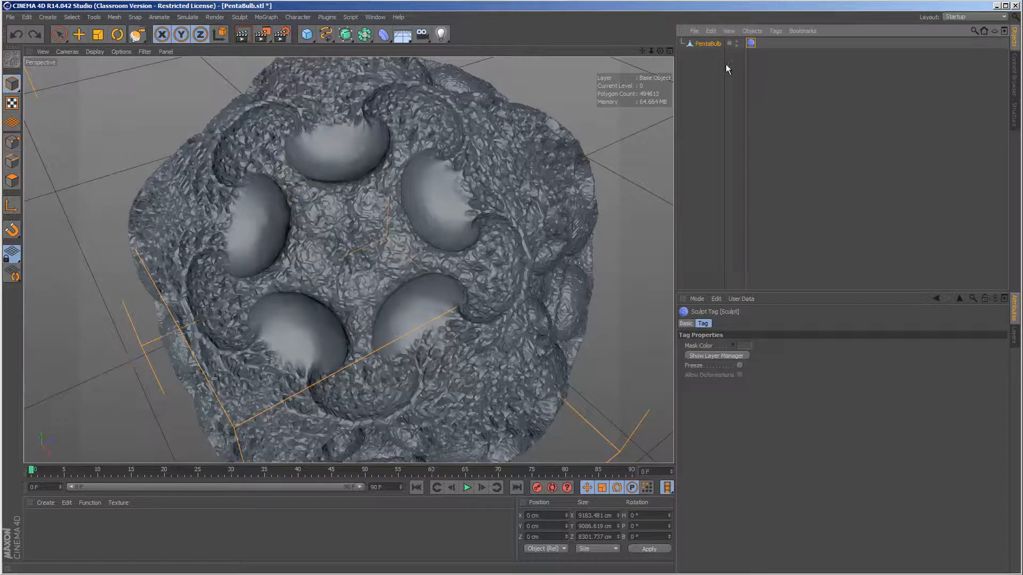
Open the Sculpting Layers manager from PentaBulb's Sculpt tag and create a polygon copy of the sculpted mesh
double_click(750, 44)
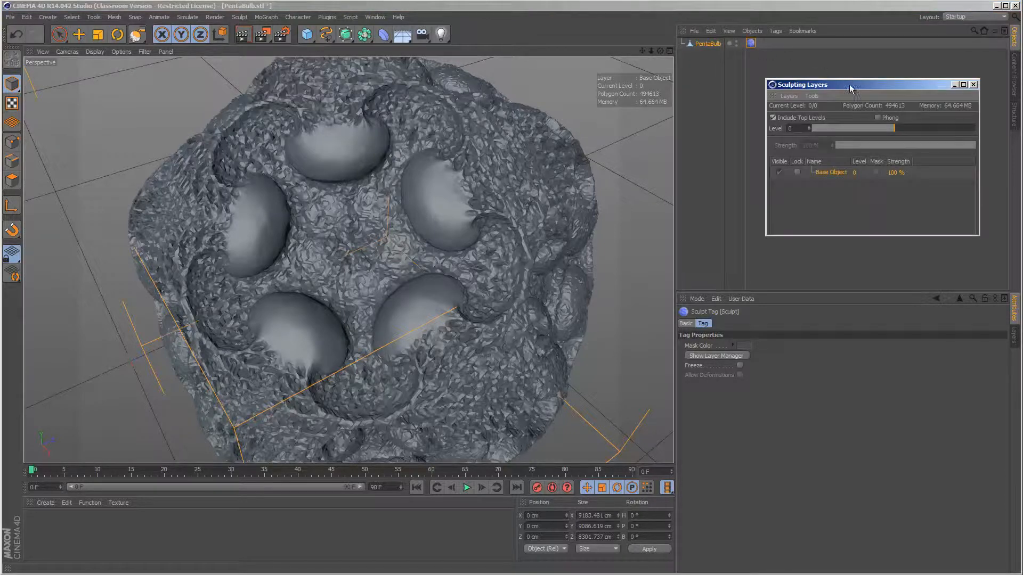
left_click_drag(858, 83, 781, 102)
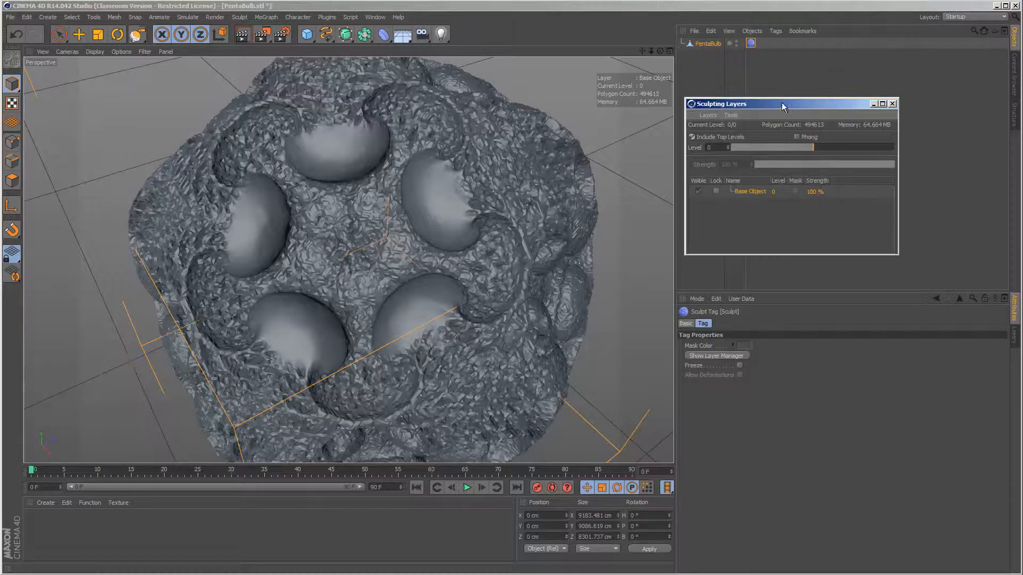
left_click(737, 115)
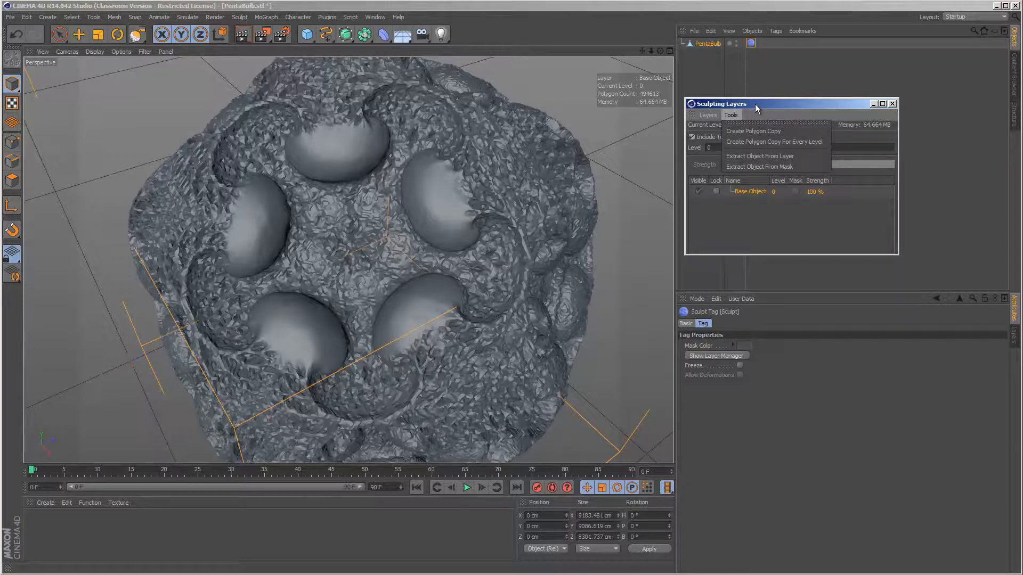
left_click(733, 131)
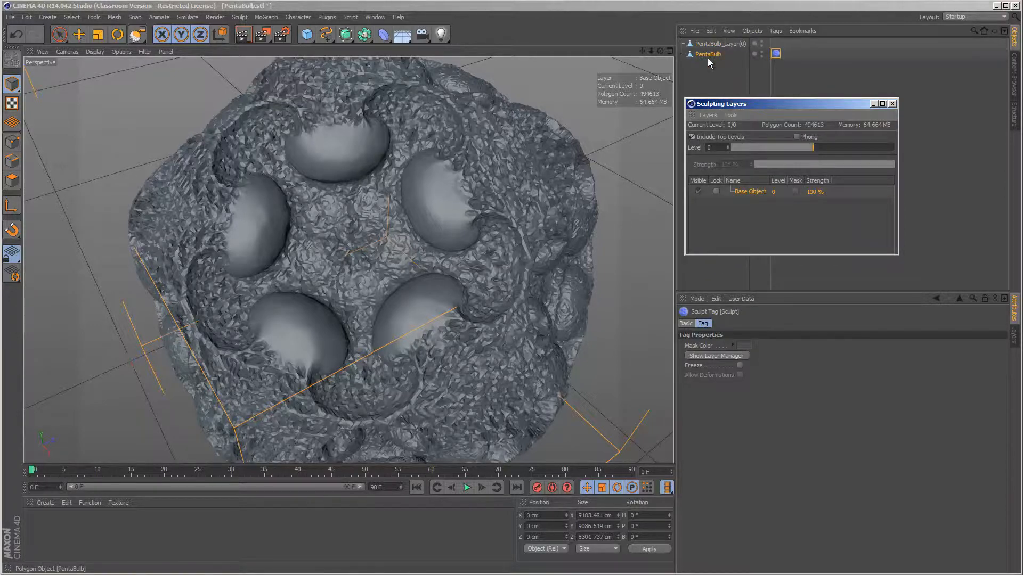
Hide the original PentaBulb in both the editor and renderer, and select its polygon copy
mouse_move(819, 110)
left_mouse_down()
mouse_move(831, 262)
mouse_move(846, 276)
left_mouse_up()
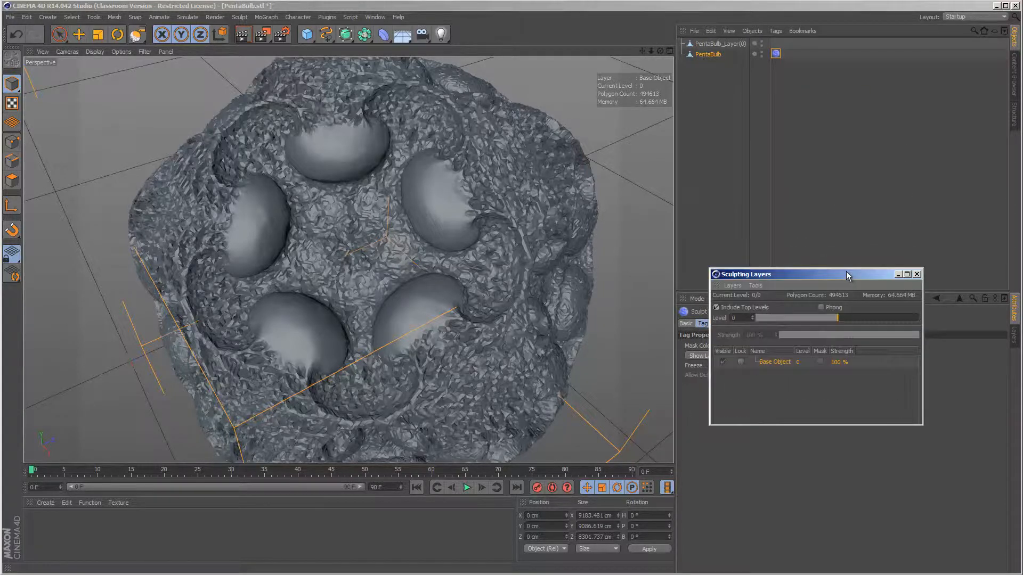
left_click(762, 55)
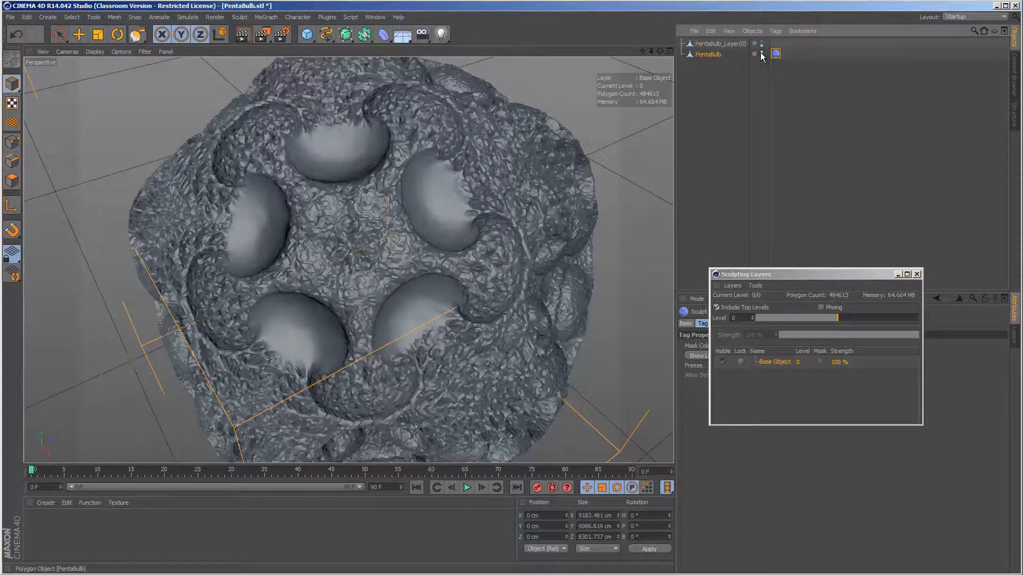
left_click(762, 55)
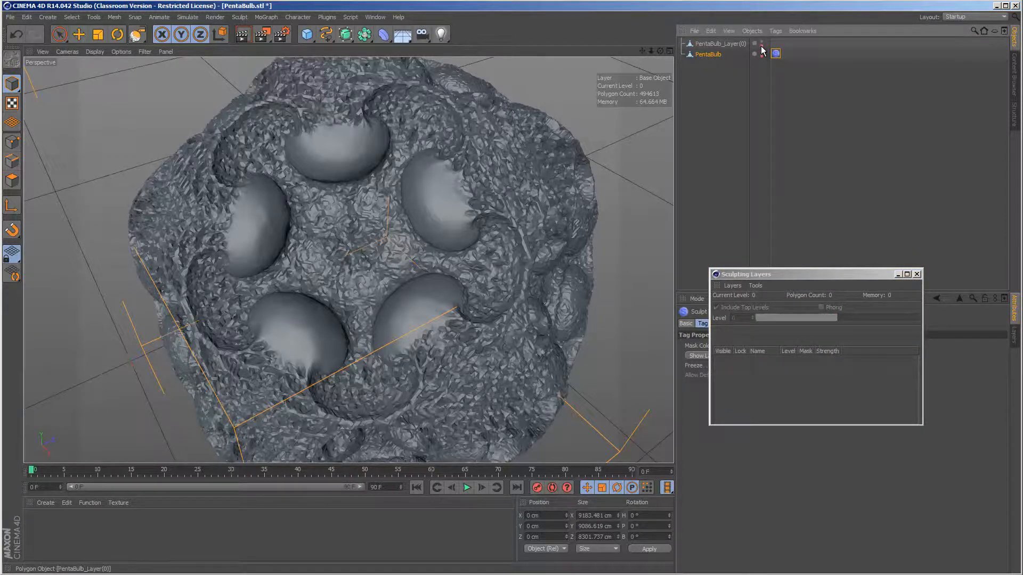
left_click(699, 44)
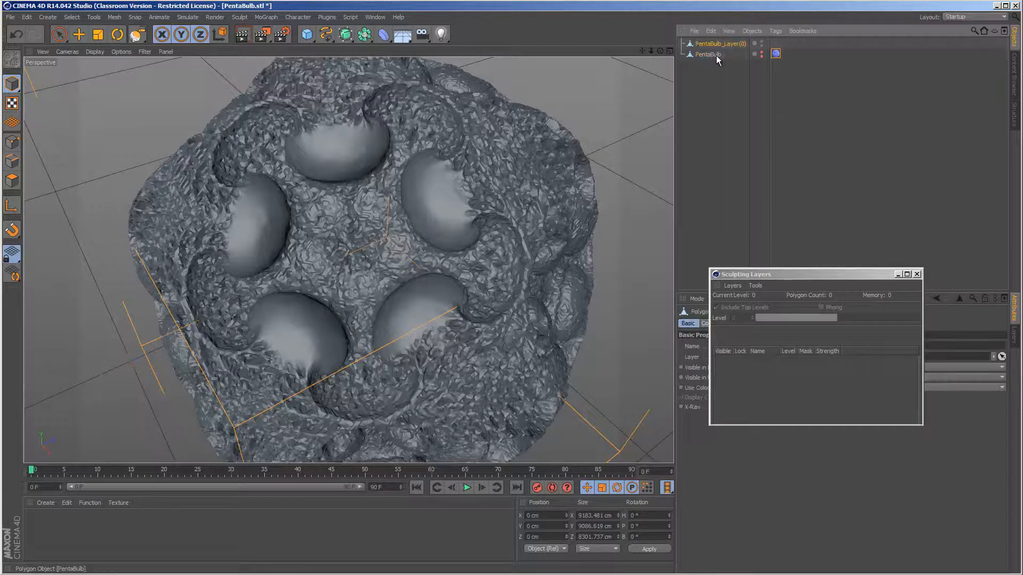
Select the polygons of the uppermost smoothed bulge on the copy with Live Selection, and return to Model mode
scroll(344, 162, "up", 10)
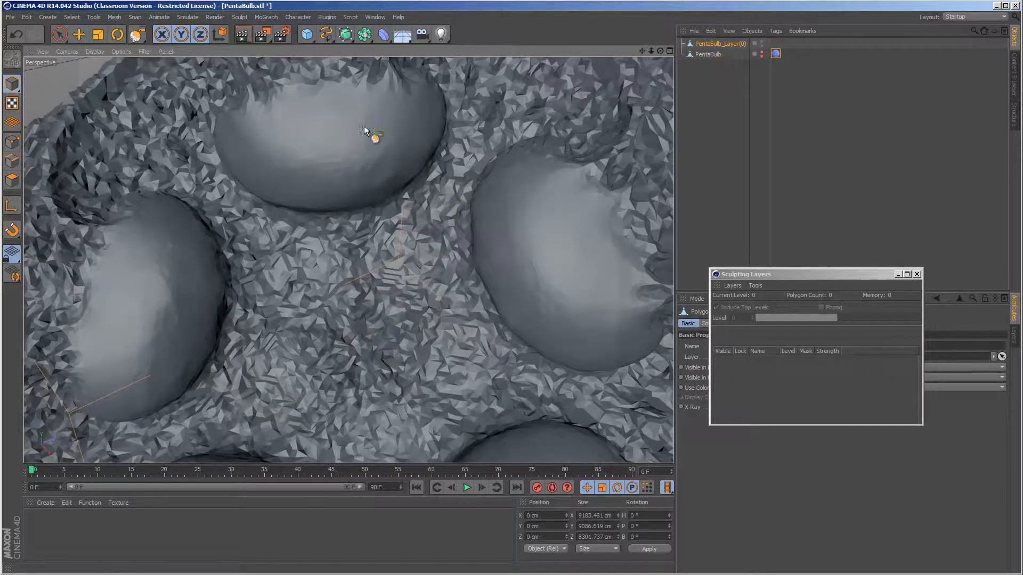
left_click(12, 181)
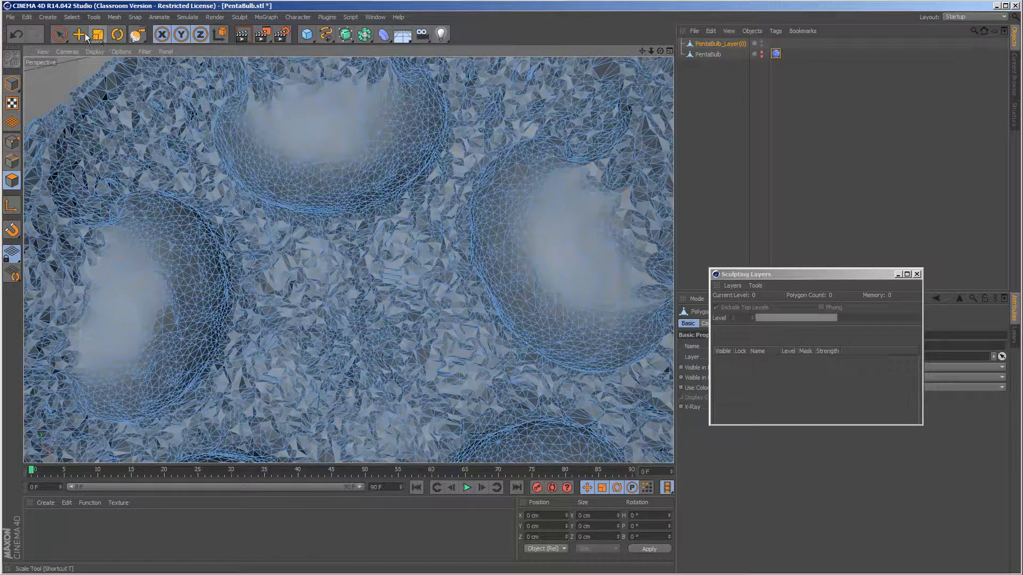
left_click(60, 34)
mouse_move(309, 146)
left_mouse_down()
mouse_move(273, 136)
mouse_move(334, 170)
mouse_move(381, 144)
left_mouse_up()
mouse_move(250, 153)
left_mouse_down()
mouse_move(284, 169)
mouse_move(394, 167)
mouse_move(401, 120)
mouse_move(271, 129)
mouse_move(296, 185)
mouse_move(396, 175)
mouse_move(328, 187)
left_mouse_up()
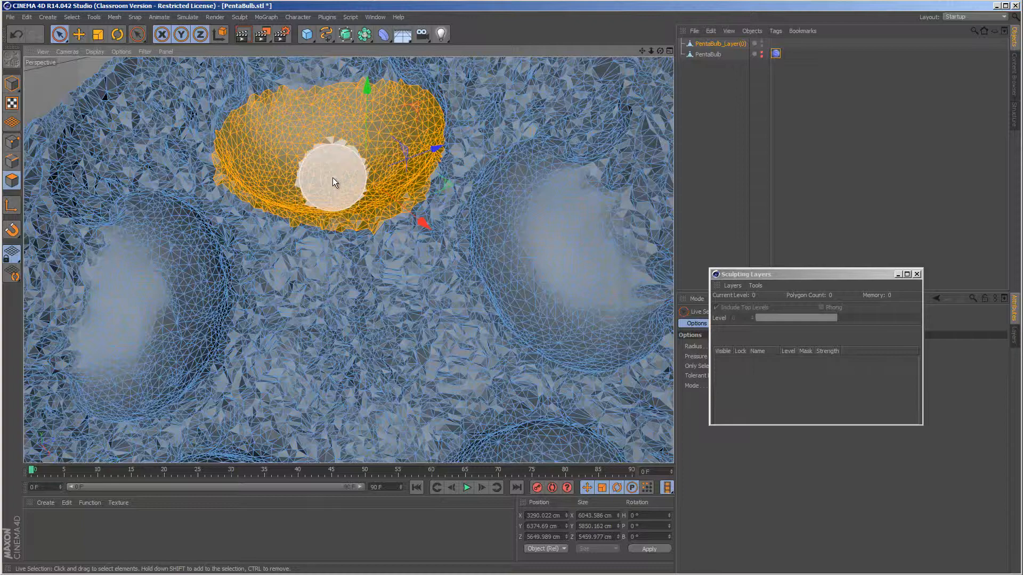
left_click(11, 87)
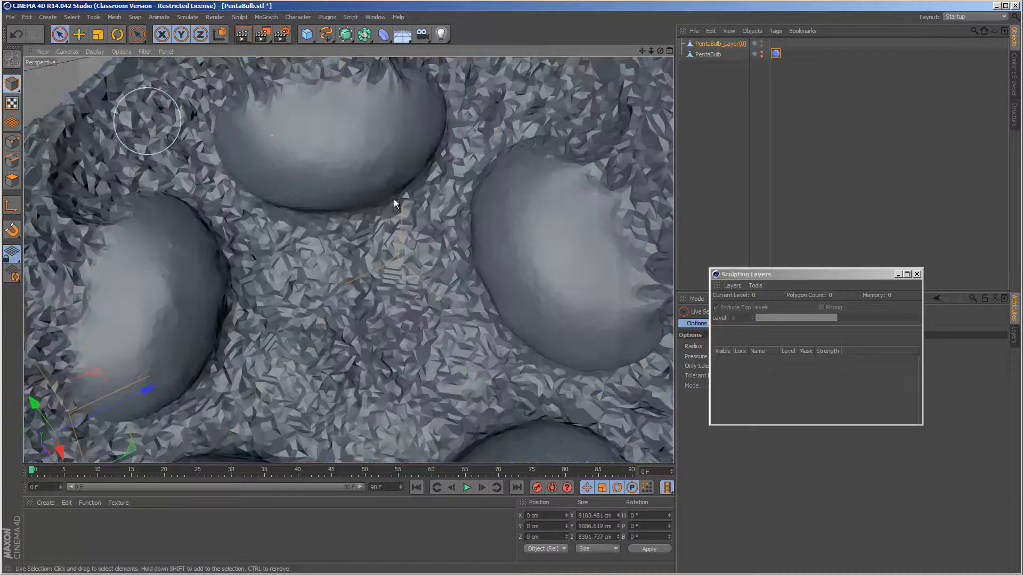
scroll(502, 260, "down", 3)
scroll(490, 331, "down", 1)
scroll(447, 313, "down", 2)
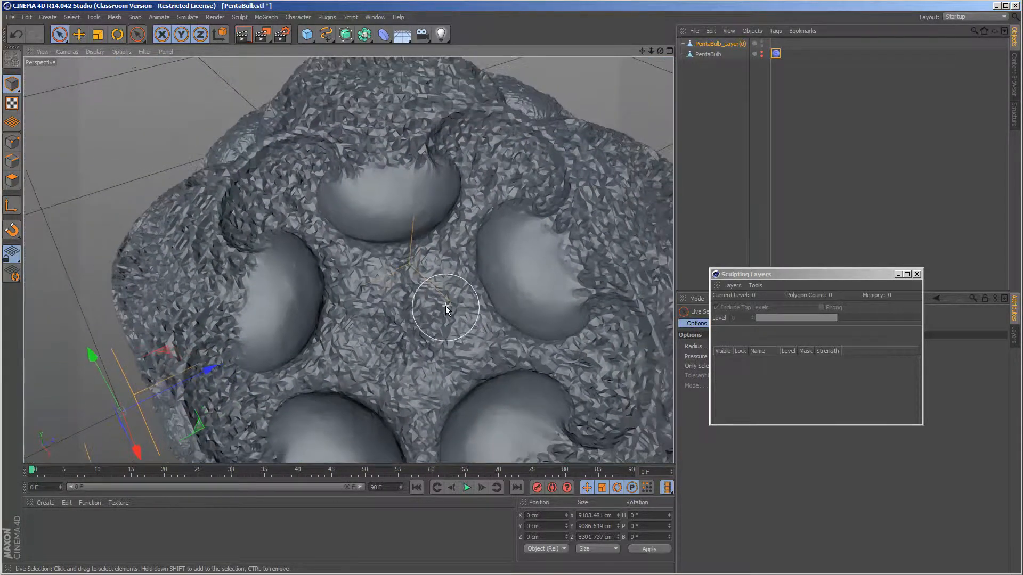
Close the Sculpting Layers manager and delete the original PentaBulb object that carries the Sculpt tag
left_click_drag(810, 275, 824, 90)
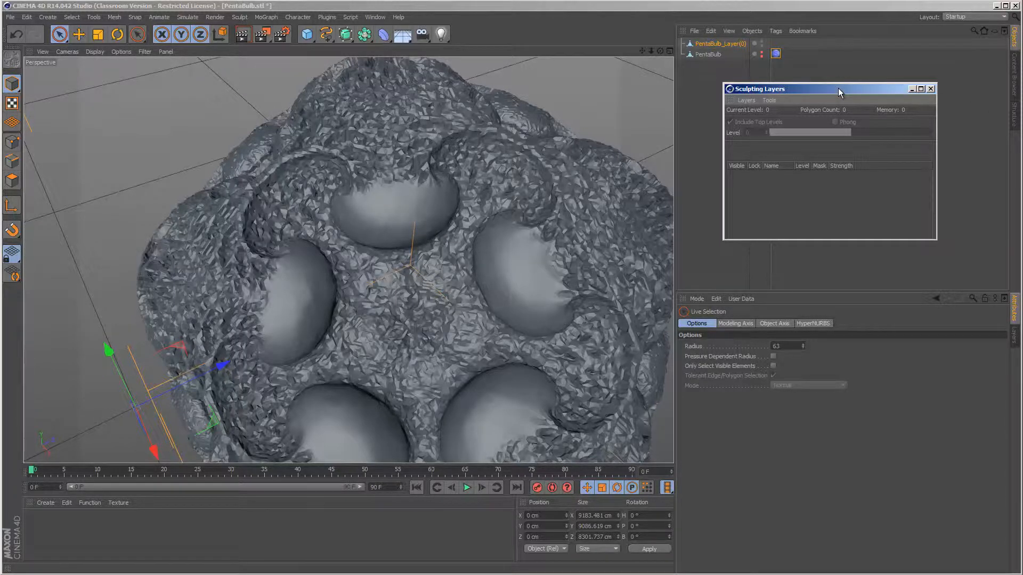
left_click_drag(838, 88, 804, 78)
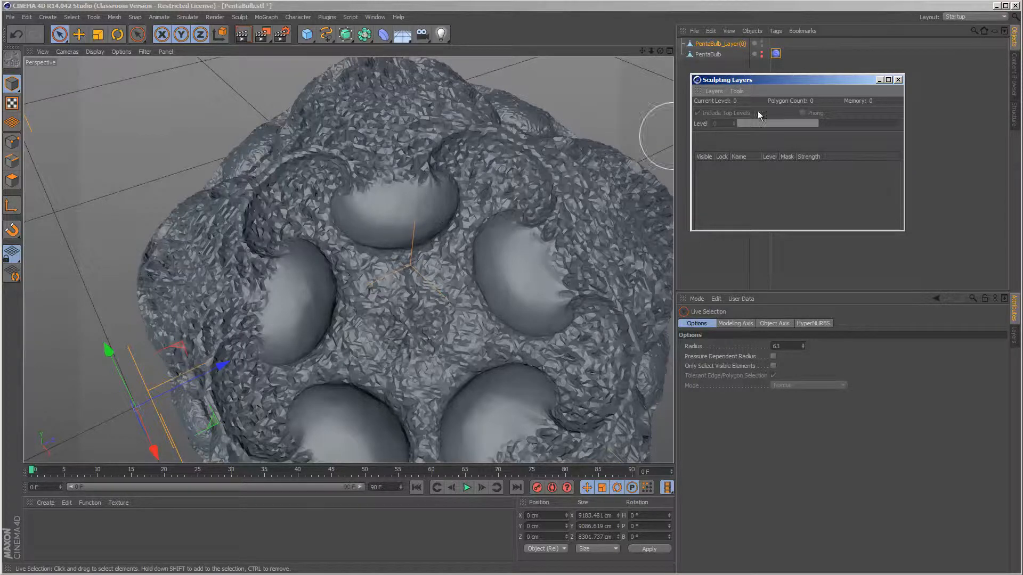
left_click_drag(835, 109, 834, 130)
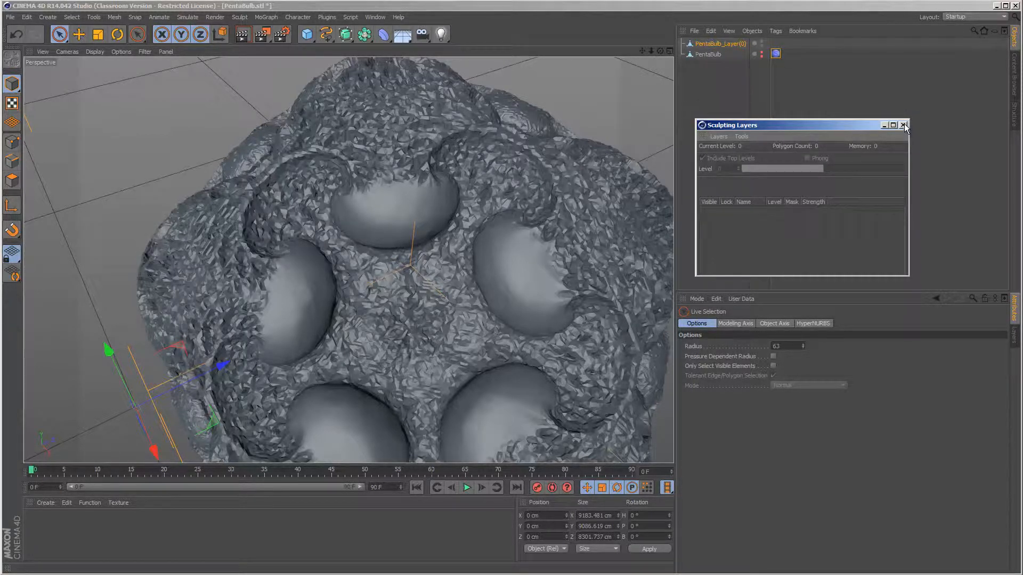
left_click(903, 124)
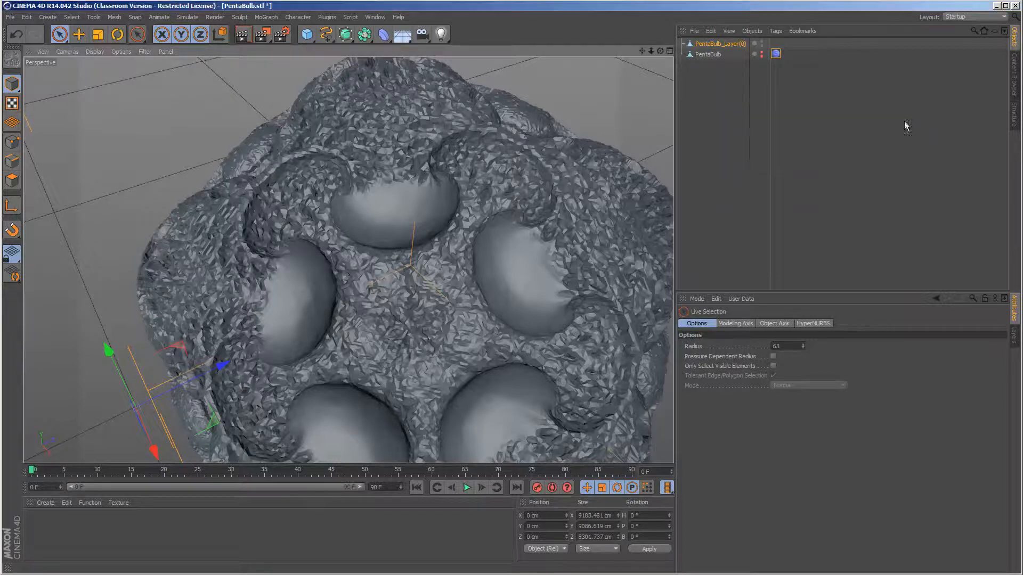
left_click(701, 54)
key("Delete")
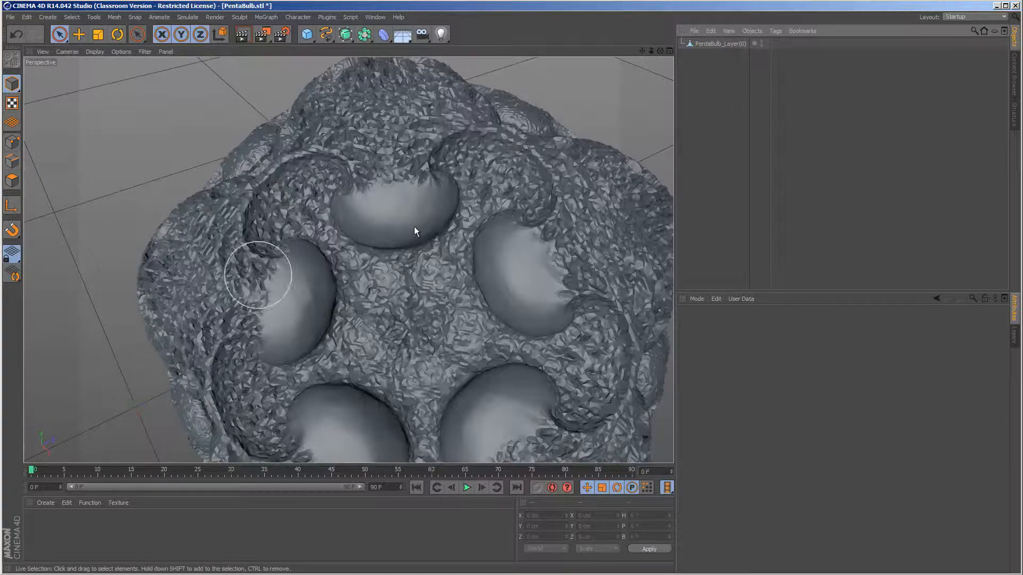
Add a Polygon Reduction deformer to the scene
left_click_drag(443, 322, 395, 242, "alt")
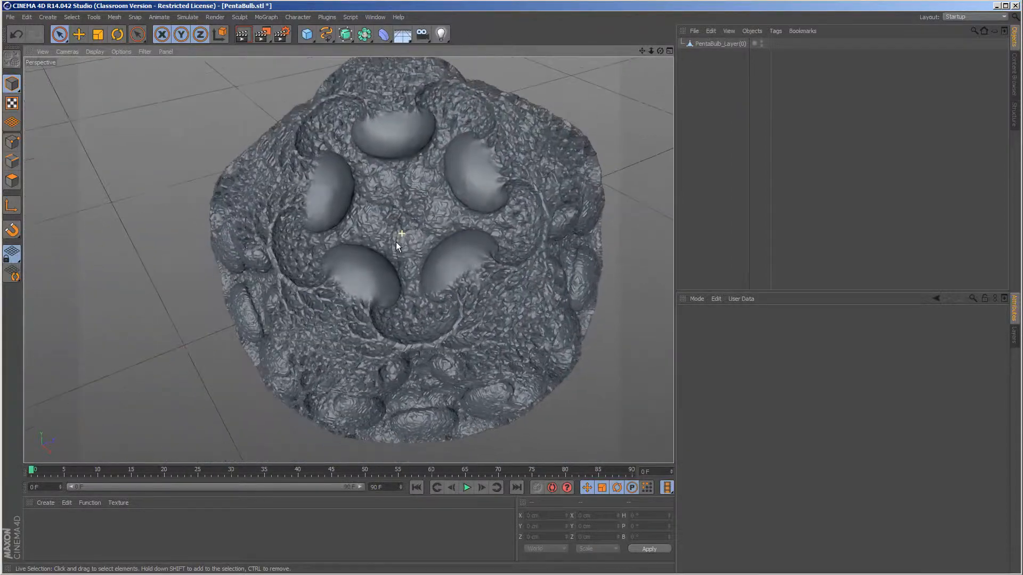
scroll(400, 237, "up", 5)
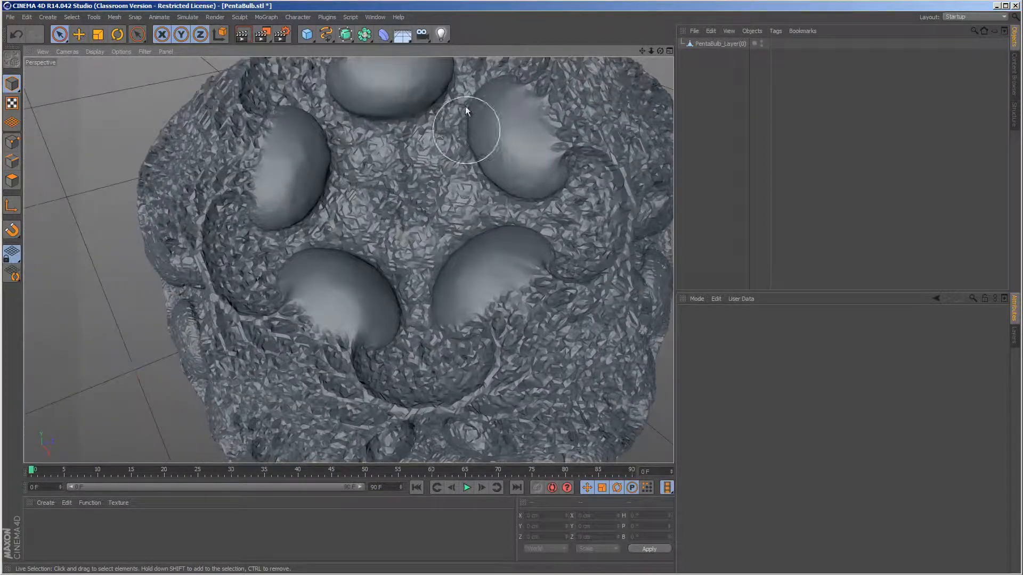
left_click(383, 35)
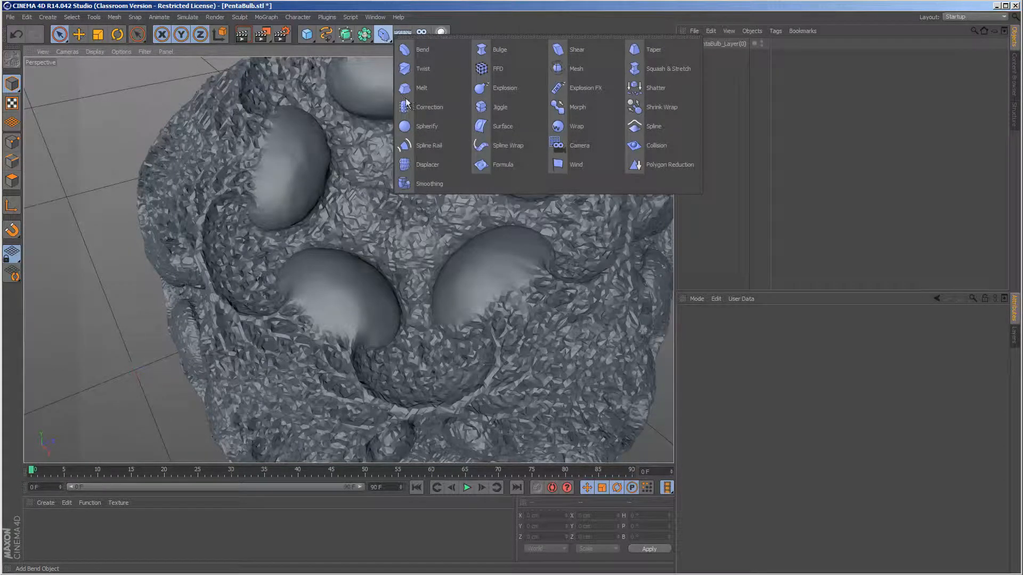
left_click(661, 164)
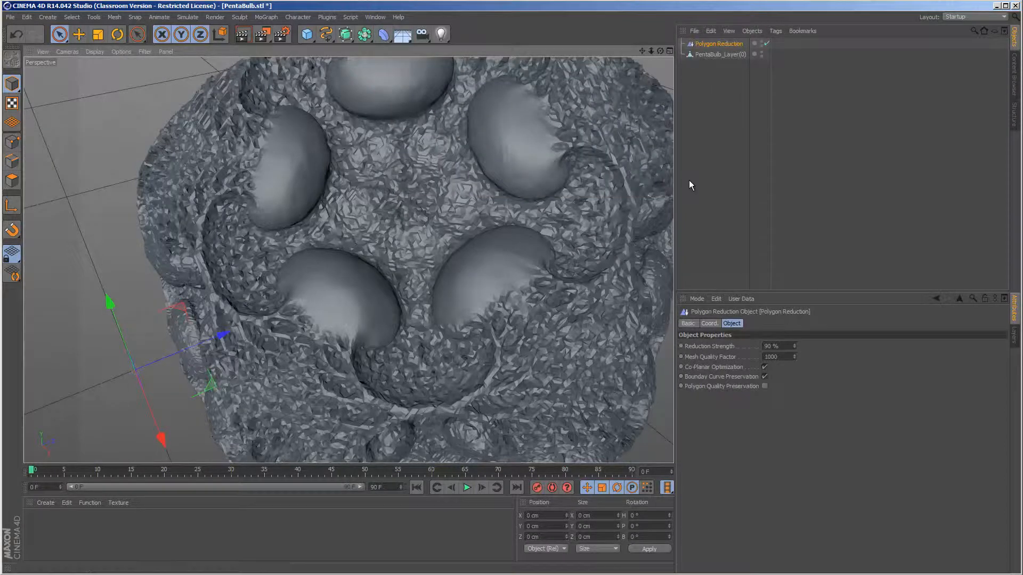
Check the polygon count of the mesh copy in its Object Information and close the information window
left_click(706, 56)
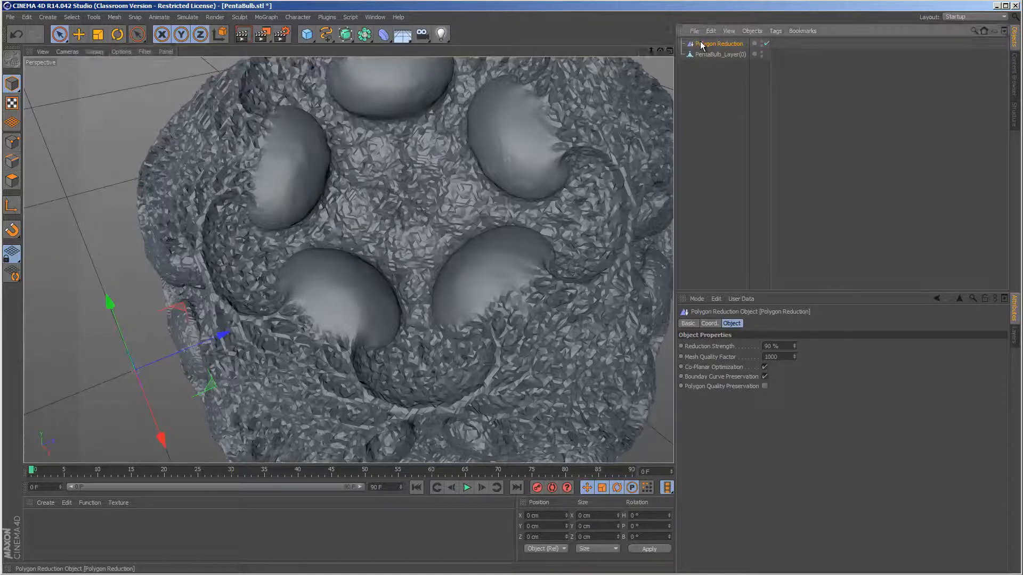
right_click(709, 56)
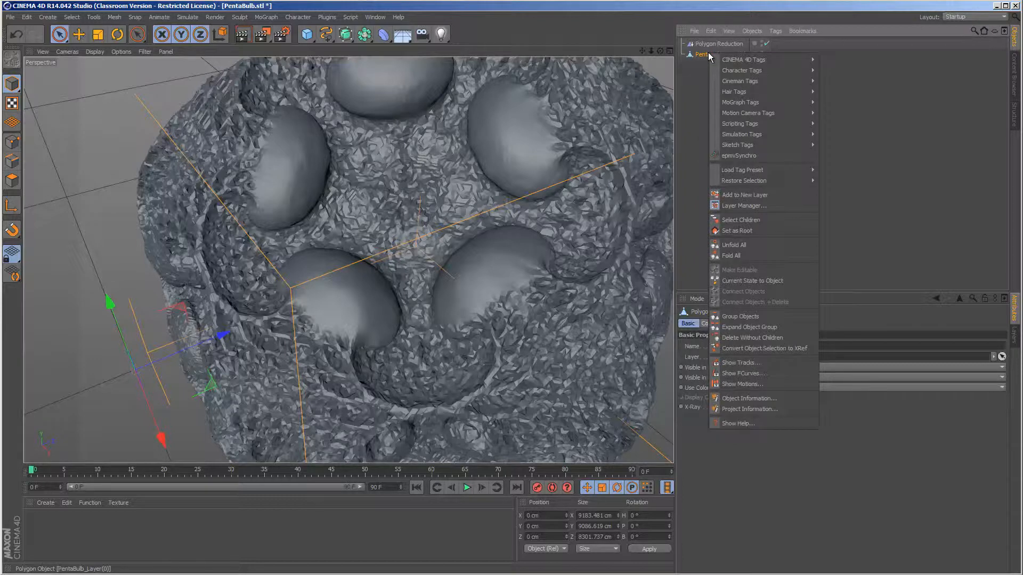
left_click(746, 403)
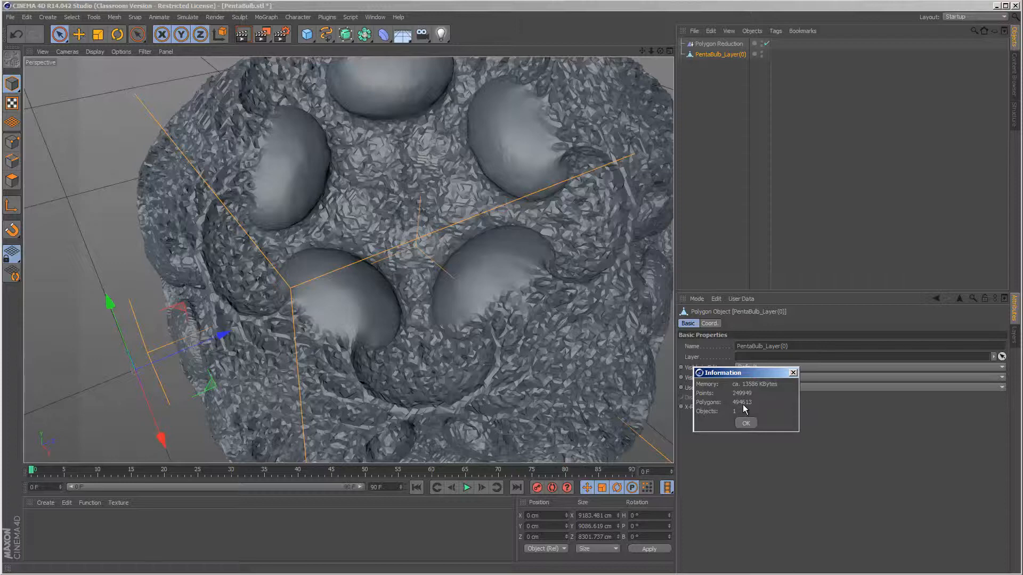
left_click(747, 424)
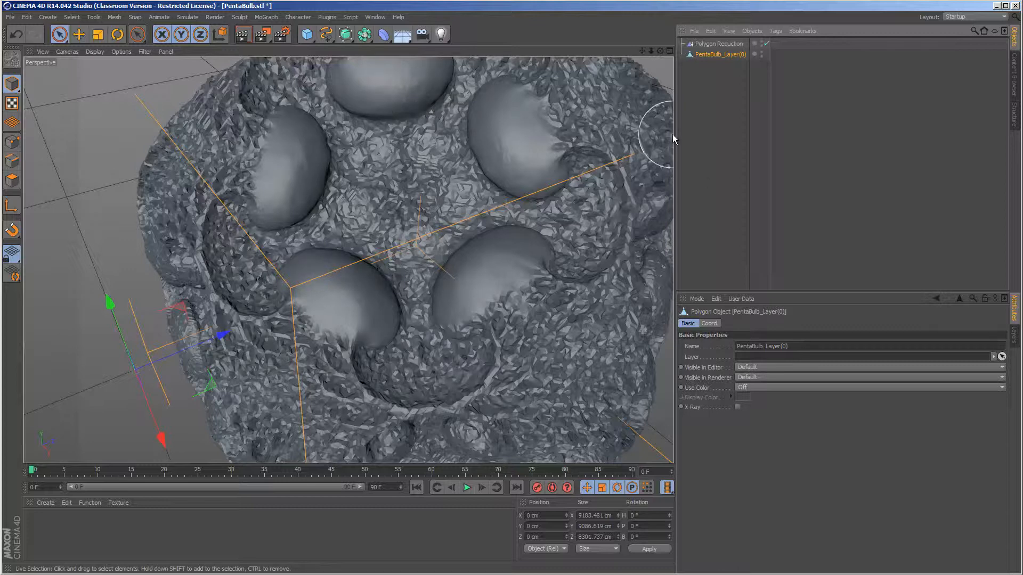
Make the Polygon Reduction deformer a child of the mesh copy and inspect the reduced surface
left_click(714, 45)
left_click_drag(714, 44, 715, 54)
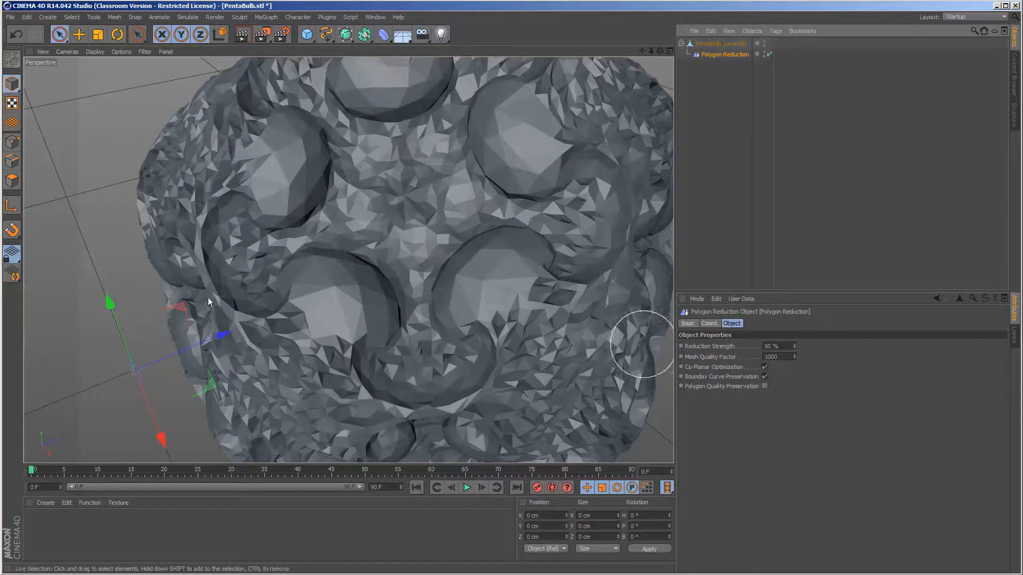
left_click_drag(404, 279, 416, 199, "alt")
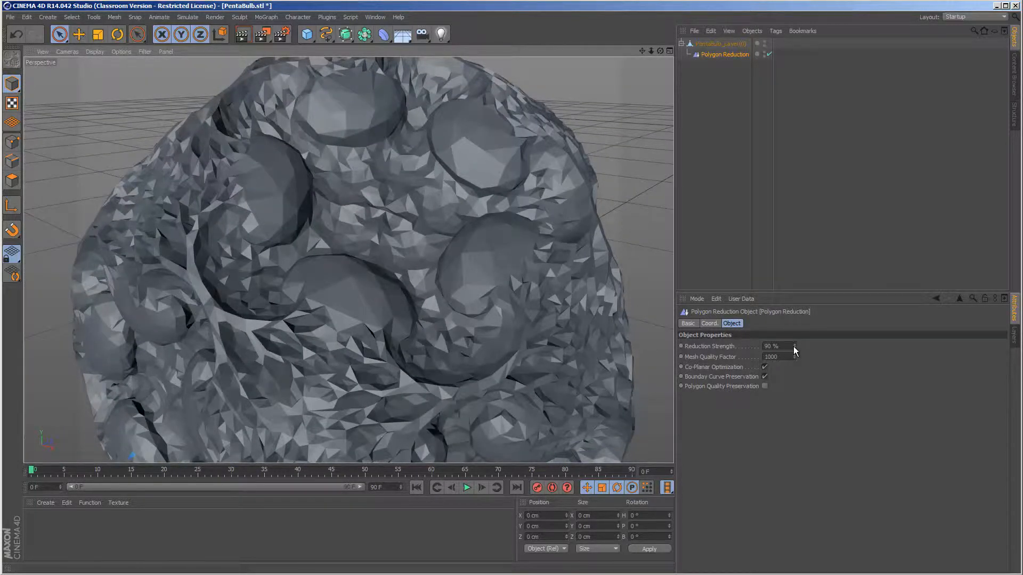
Set the Polygon Reduction's Reduction Strength to 40 % and inspect the bulges and surrounding surface
left_click(773, 346)
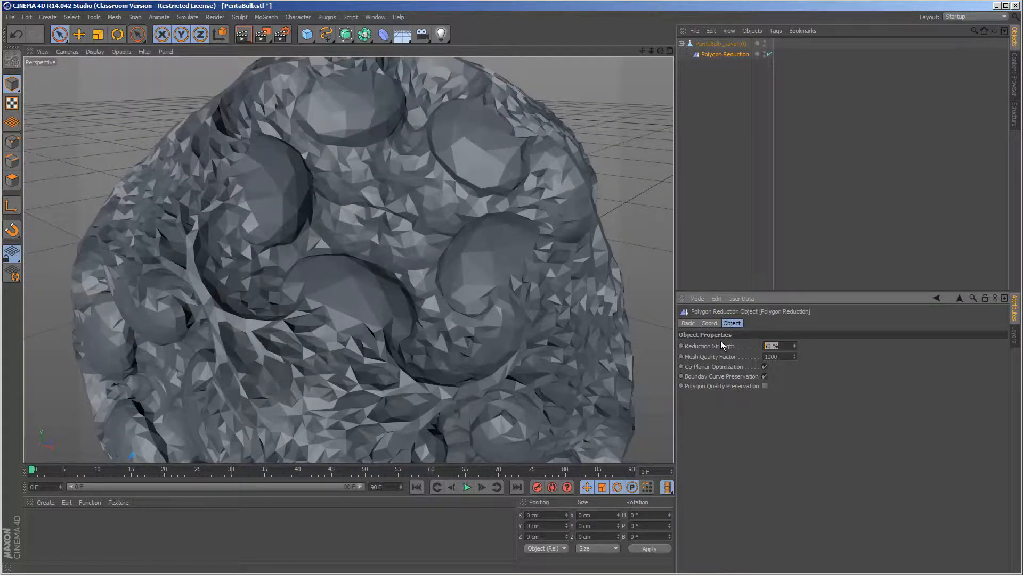
type("40")
key("Return")
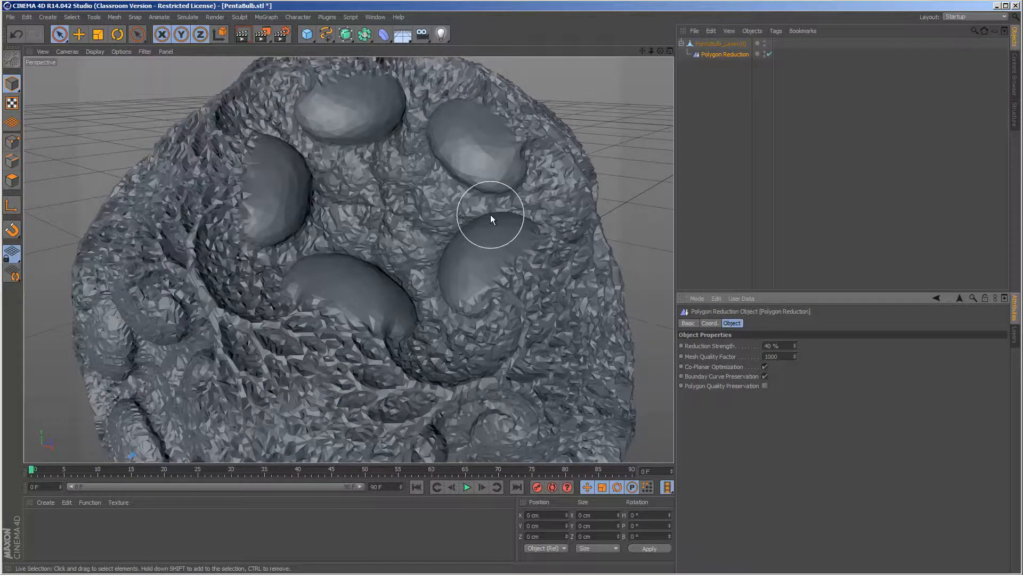
left_click_drag(485, 219, 330, 139, "alt")
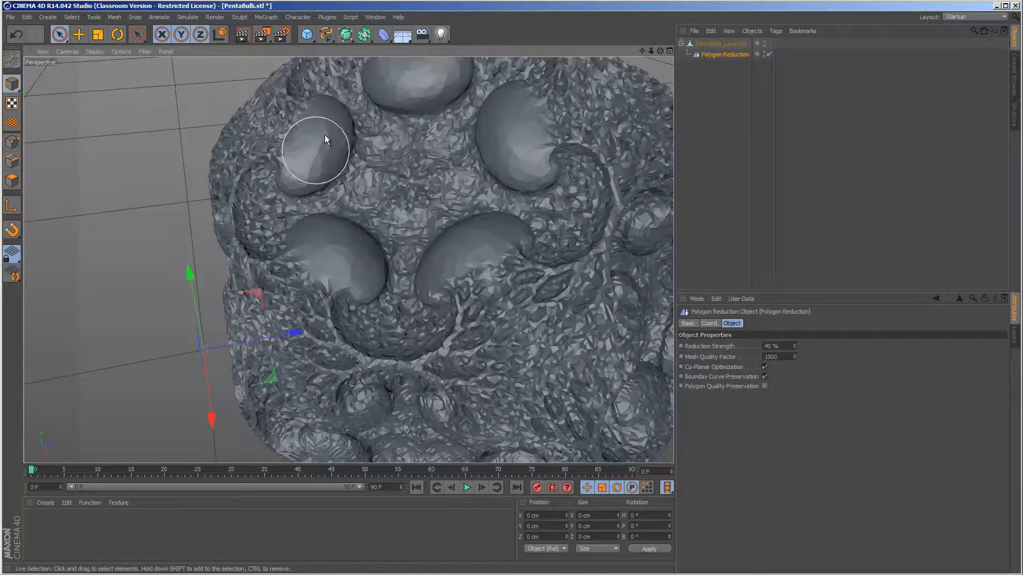
mouse_move(476, 212)
left_mouse_down("alt")
mouse_move(586, 209)
mouse_move(573, 223)
mouse_move(460, 223)
left_mouse_up("alt")
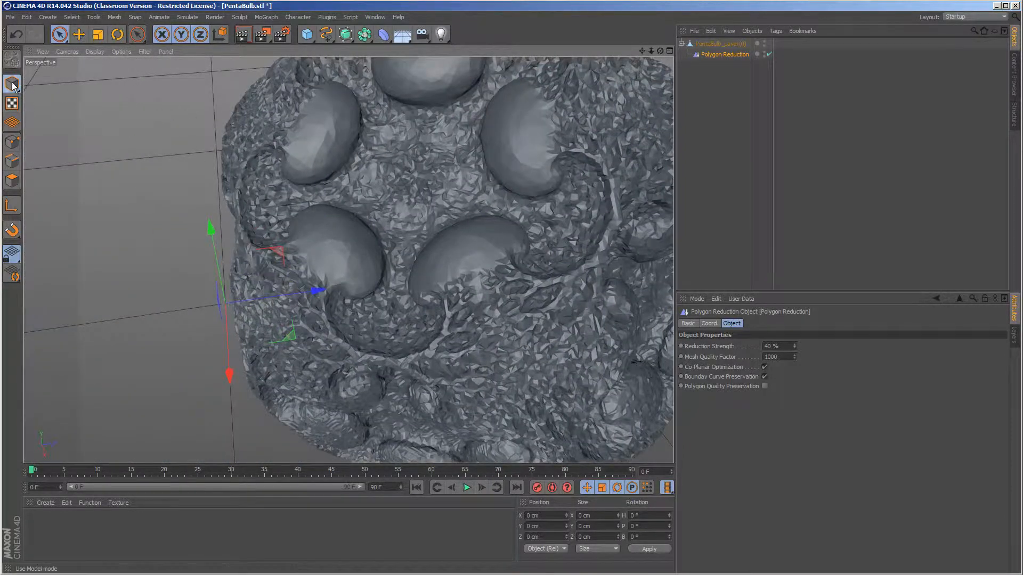
Switch to Polygon mode and compare the mesh copy's polygon wireframe with the shaded result of its Polygon Reduction deformer
left_click(12, 185)
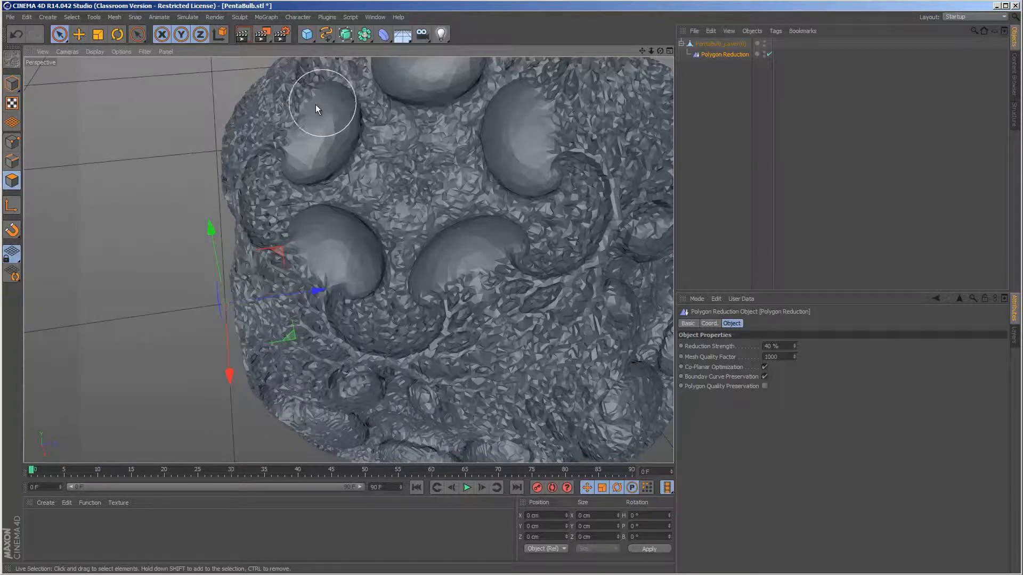
left_click(728, 44)
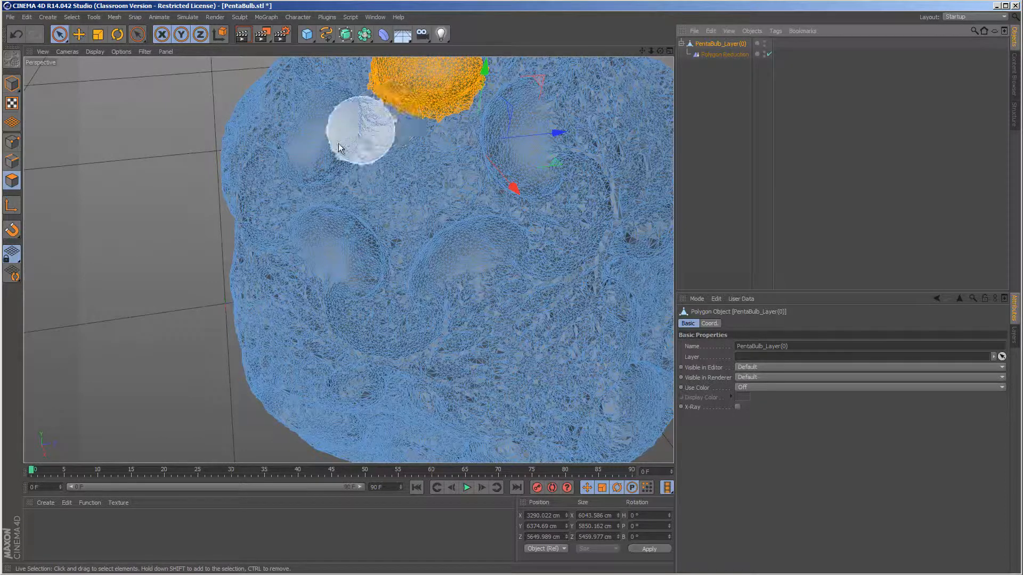
left_click(714, 55)
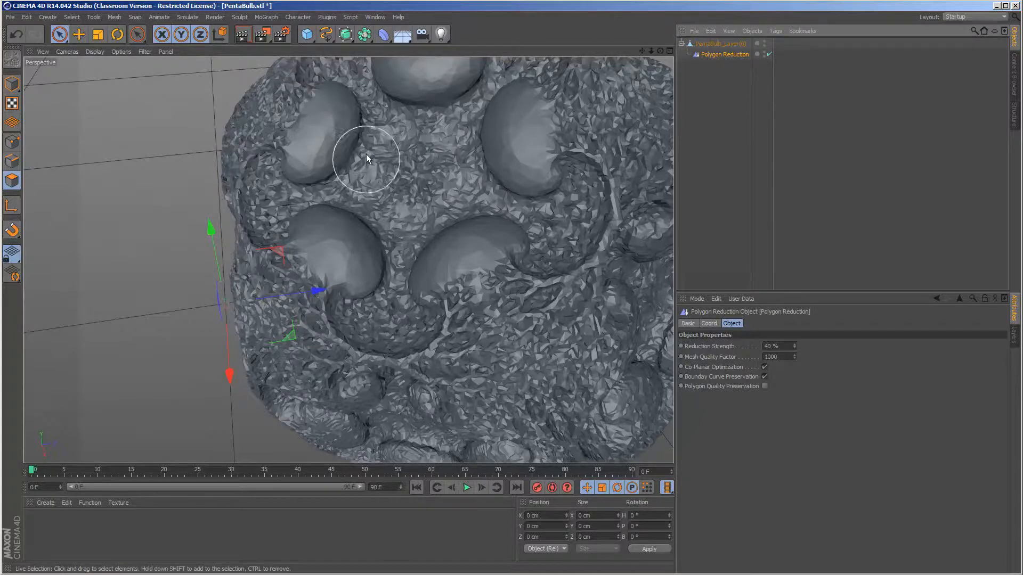
Convert the mesh copy with its reduction into a new polygon object using Current State to Object, and hide the source mesh
left_click(717, 43)
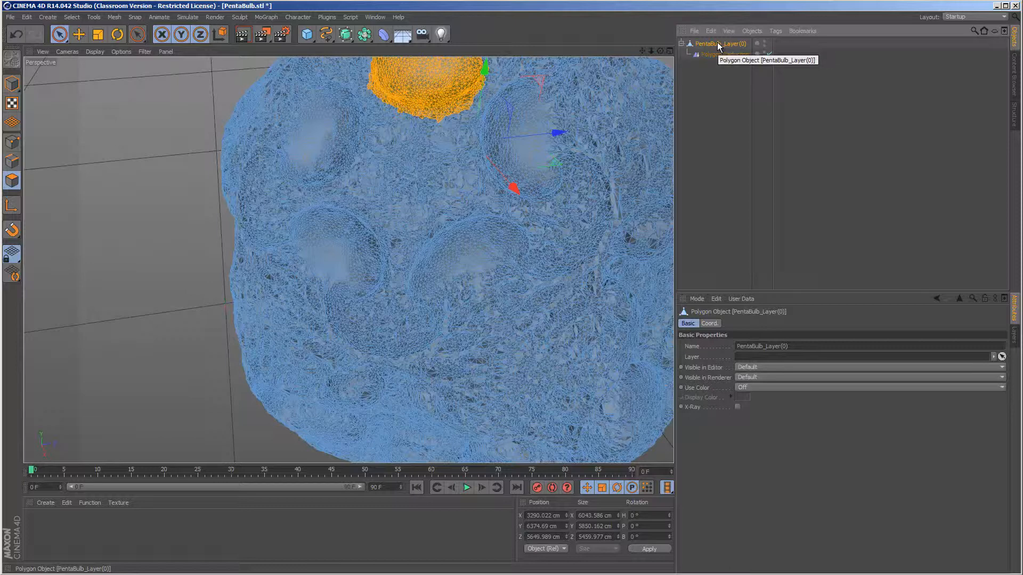
right_click(711, 43)
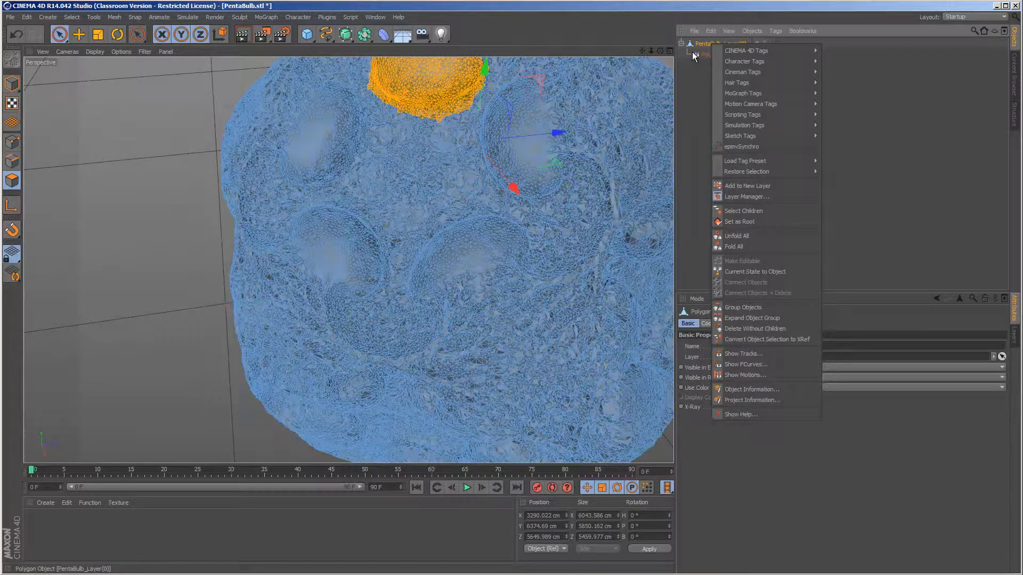
left_click(767, 274)
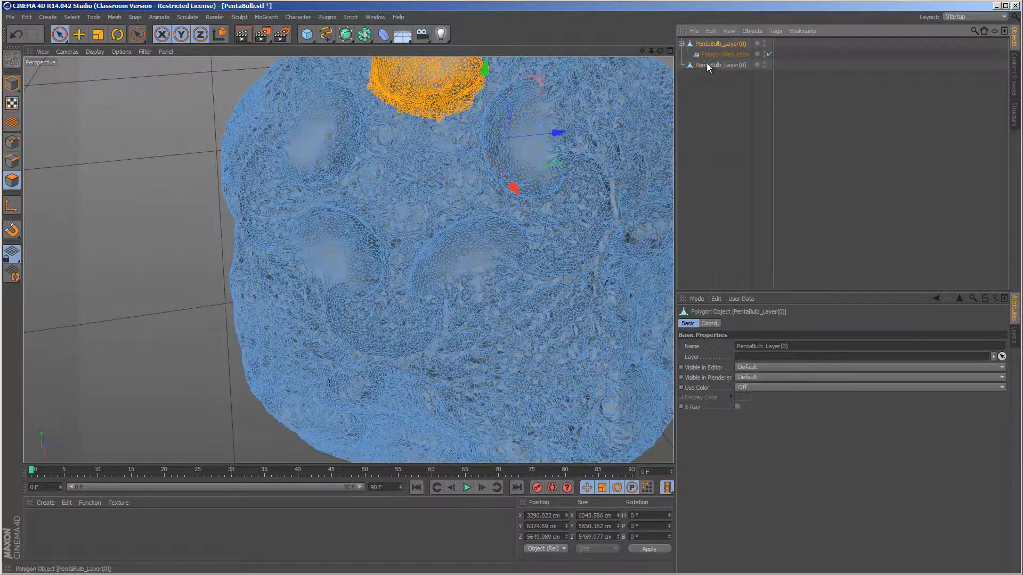
double_click(765, 42)
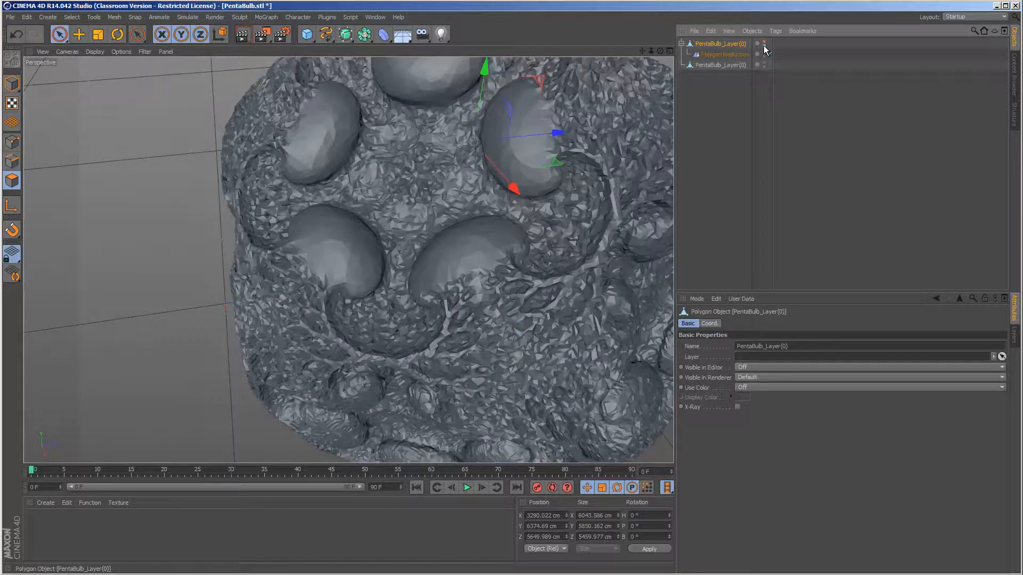
Select the new reduced mesh, paint a Live Selection over the bulges to examine its polygons, and return to Model mode
left_click(701, 65)
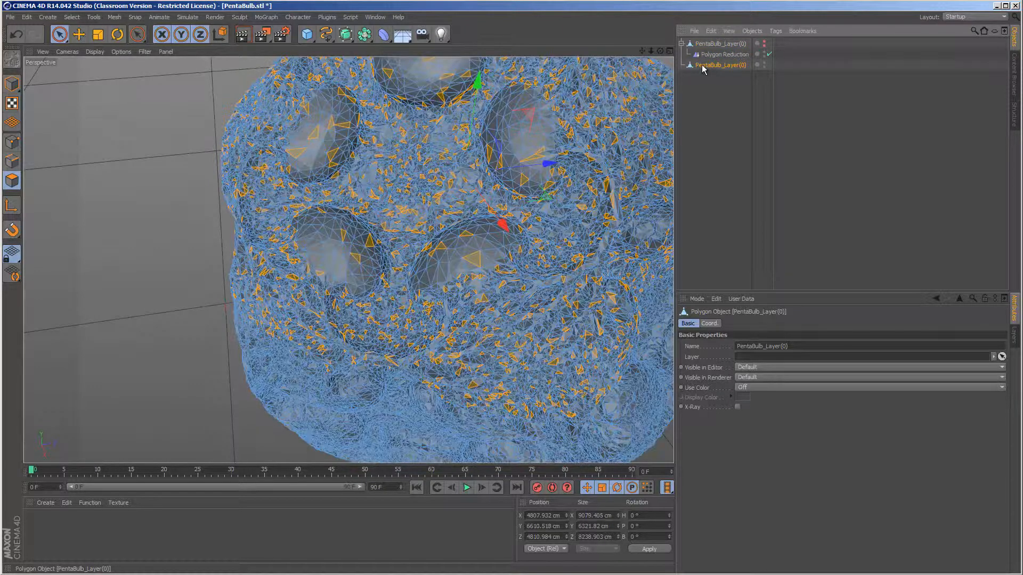
mouse_move(346, 128)
left_mouse_down()
mouse_move(286, 155)
mouse_move(332, 190)
mouse_move(341, 277)
mouse_move(463, 250)
mouse_move(312, 207)
left_mouse_up()
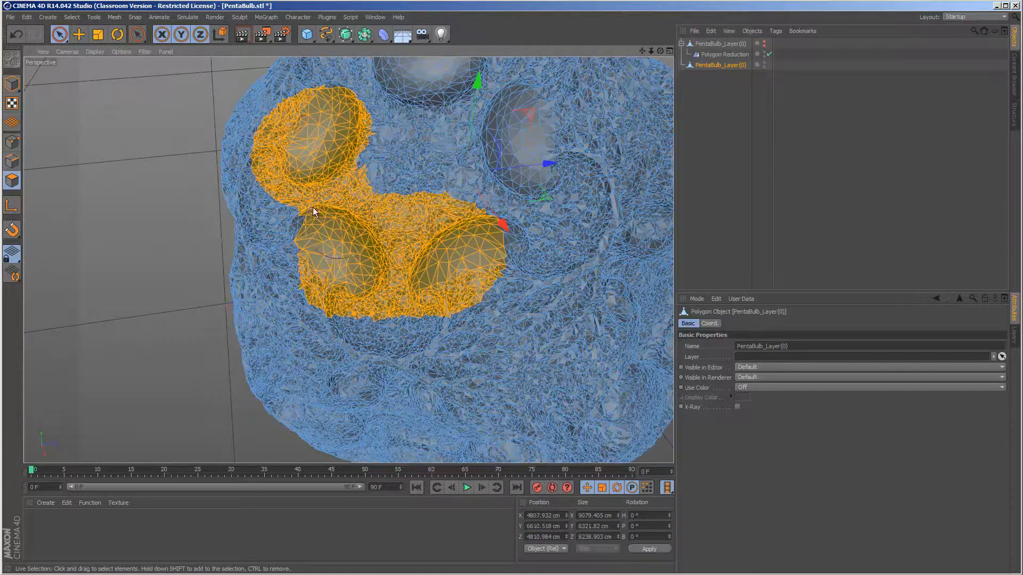
mouse_move(320, 128)
left_mouse_down()
mouse_move(379, 109)
mouse_move(346, 160)
mouse_move(388, 155)
left_mouse_up()
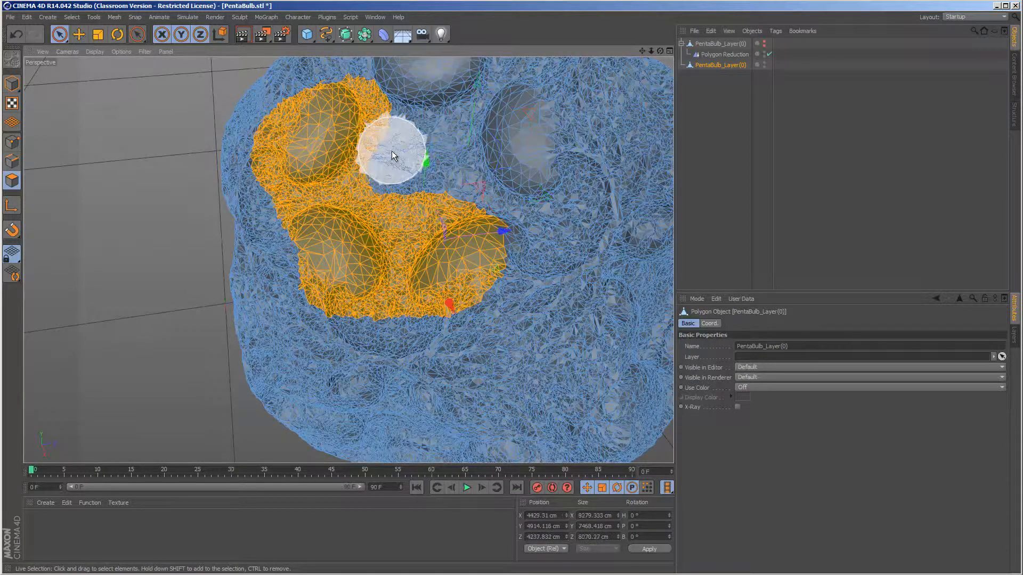
left_click(11, 84)
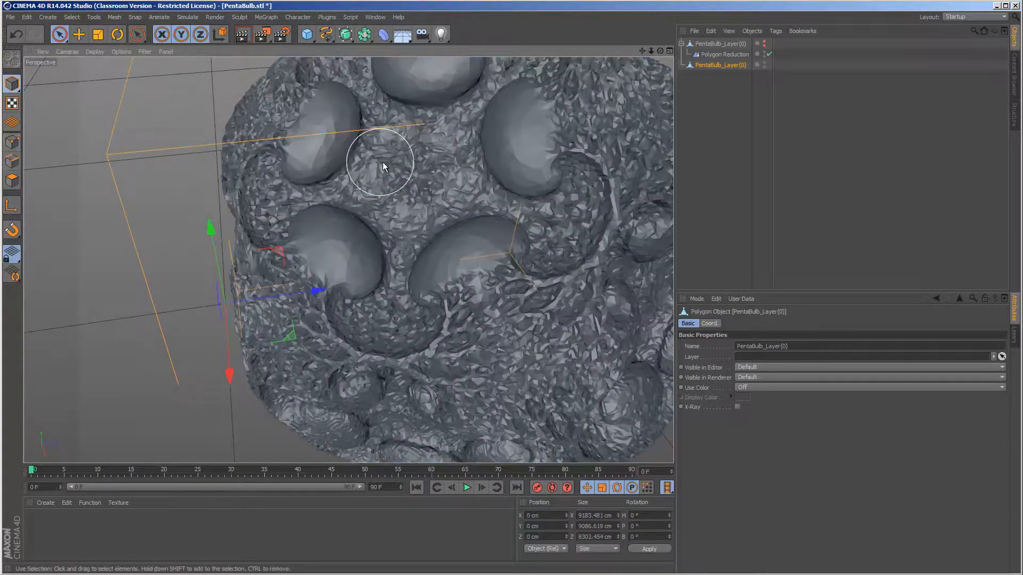
Check the polygon count of the new reduced mesh in its Object Information and close the information window
right_click(715, 65)
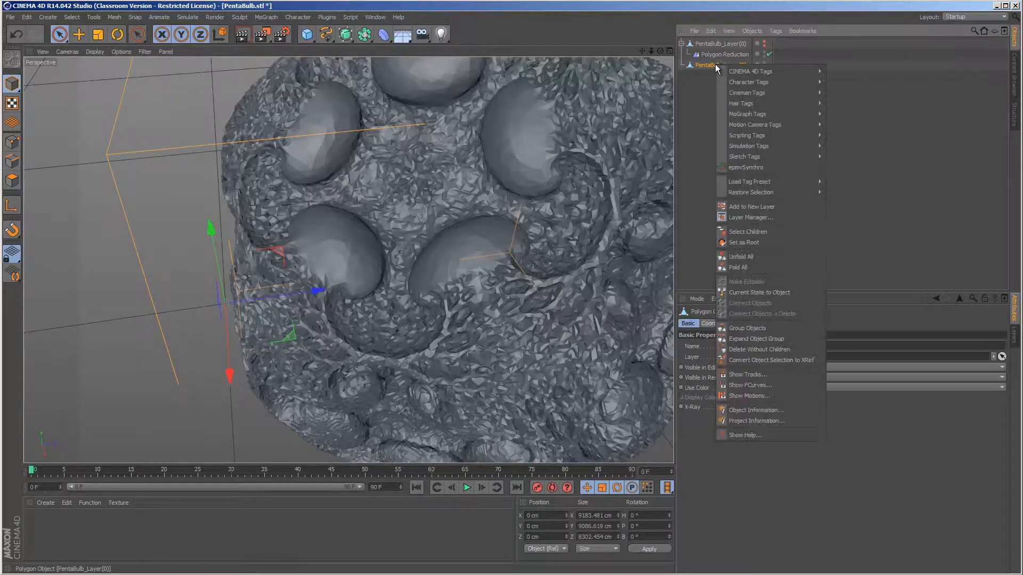
left_click(766, 408)
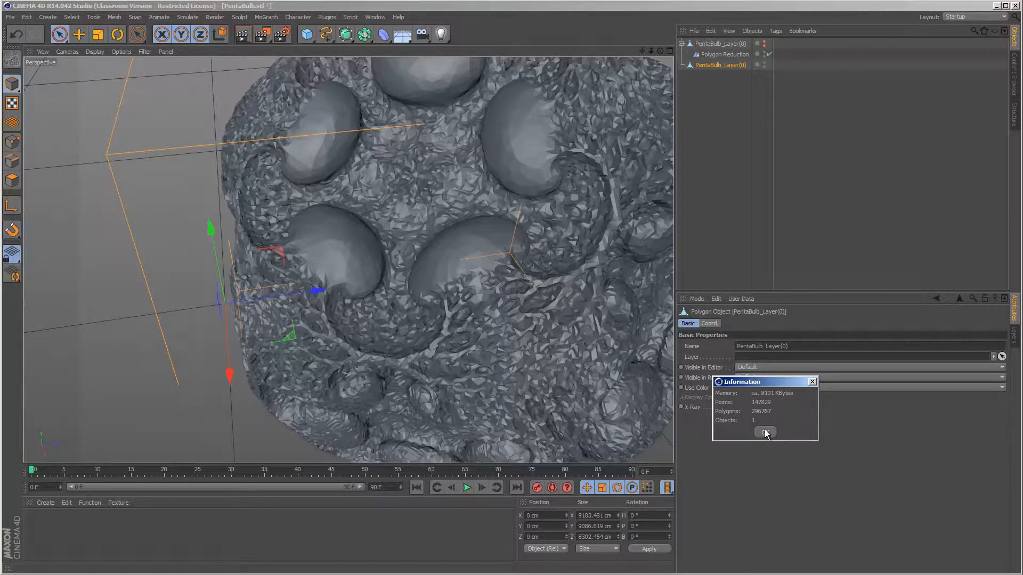
left_click(765, 433)
Inspect the whole reduced mesh from several angles, including the smoothed bulges and the branching surface detail
scroll(395, 194, "down", 4)
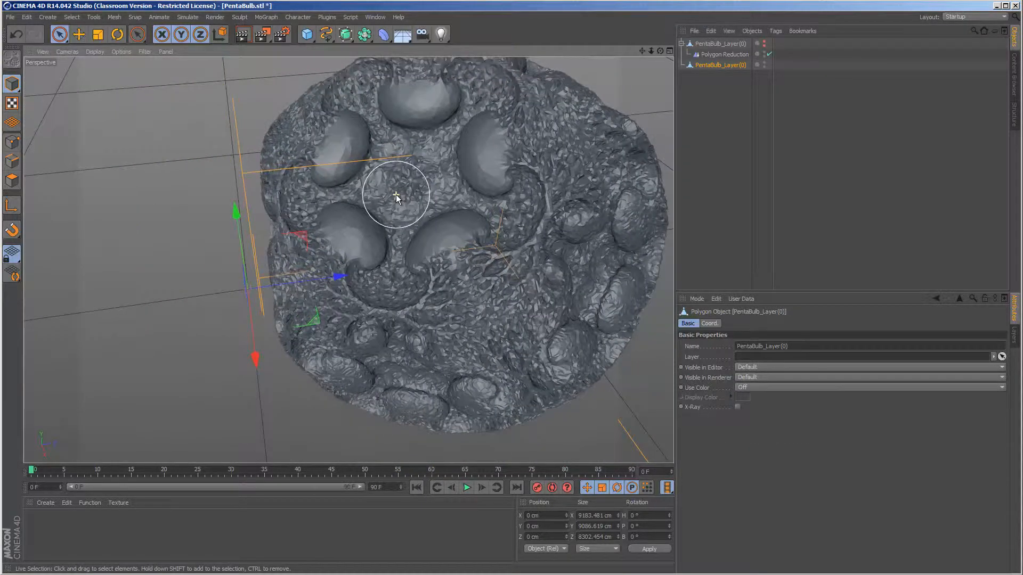
left_click_drag(397, 196, 473, 260, "alt")
left_click(705, 64)
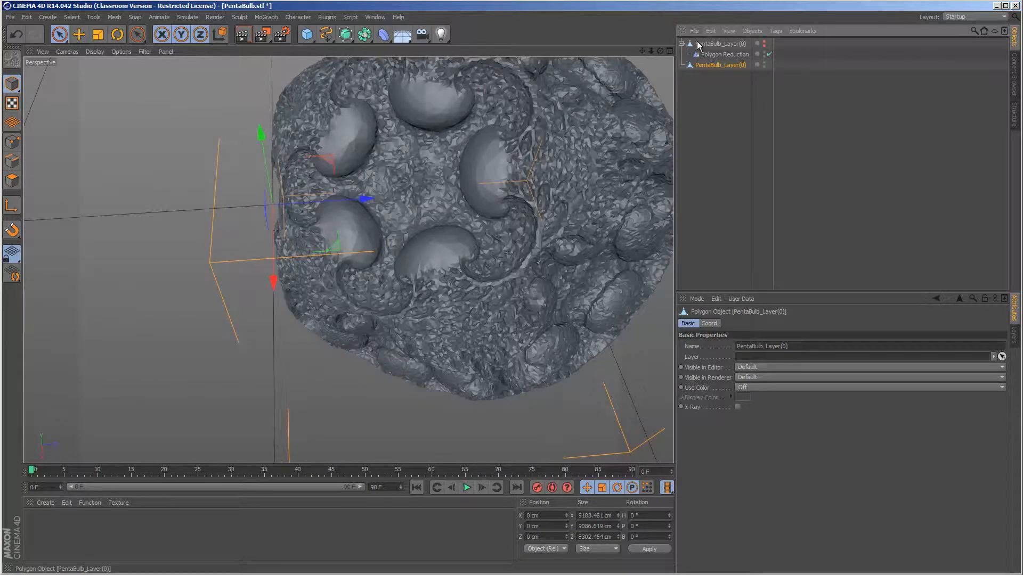
left_click_drag(387, 177, 519, 97, "alt")
left_click_drag(519, 97, 555, 122, "alt")
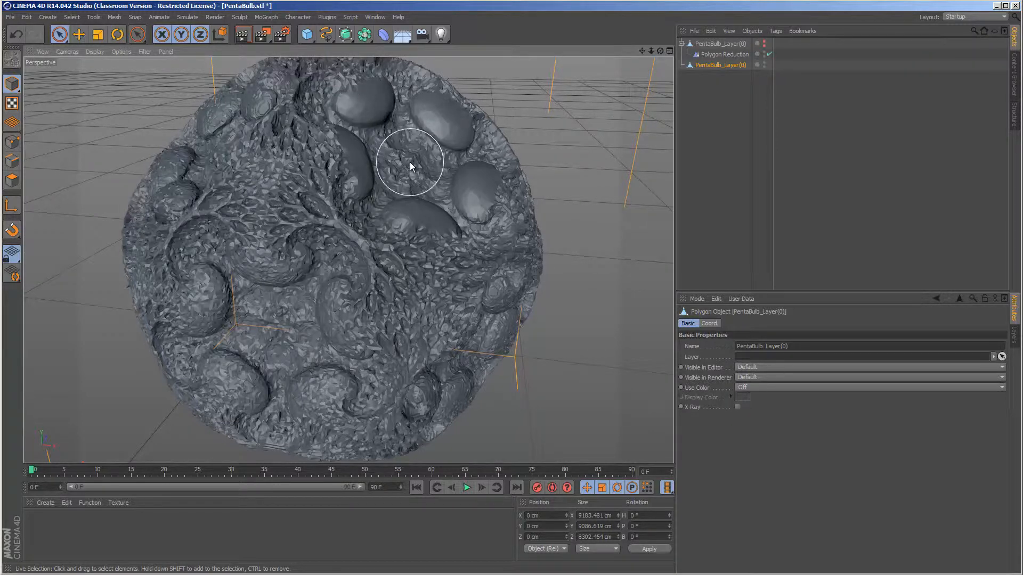
mouse_move(411, 158)
left_mouse_down("alt")
mouse_move(308, 168)
mouse_move(400, 138)
mouse_move(506, 131)
mouse_move(356, 153)
mouse_move(325, 167)
mouse_move(318, 191)
mouse_move(339, 174)
mouse_move(462, 143)
mouse_move(391, 164)
mouse_move(288, 151)
mouse_move(420, 150)
left_mouse_up("alt")
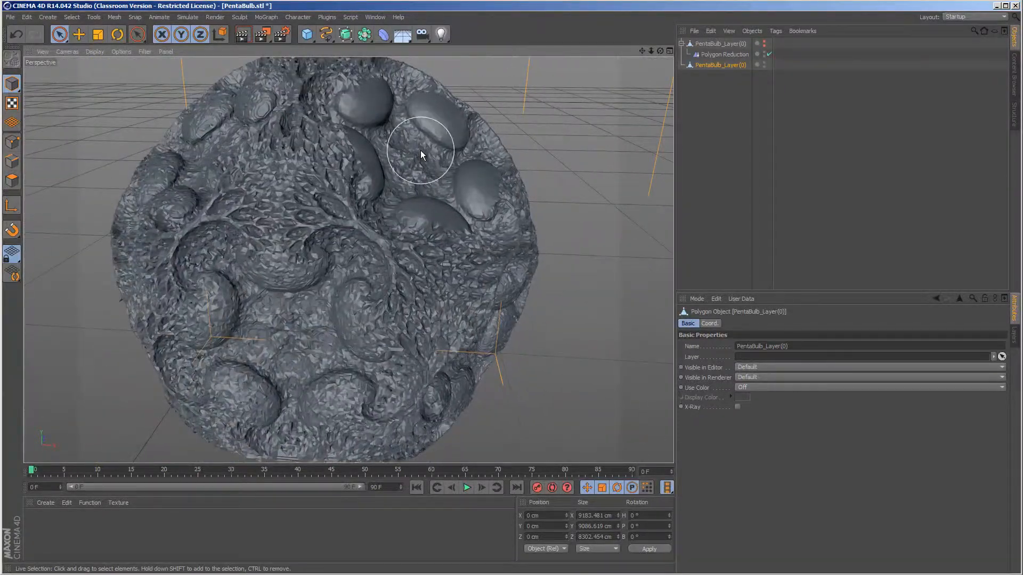